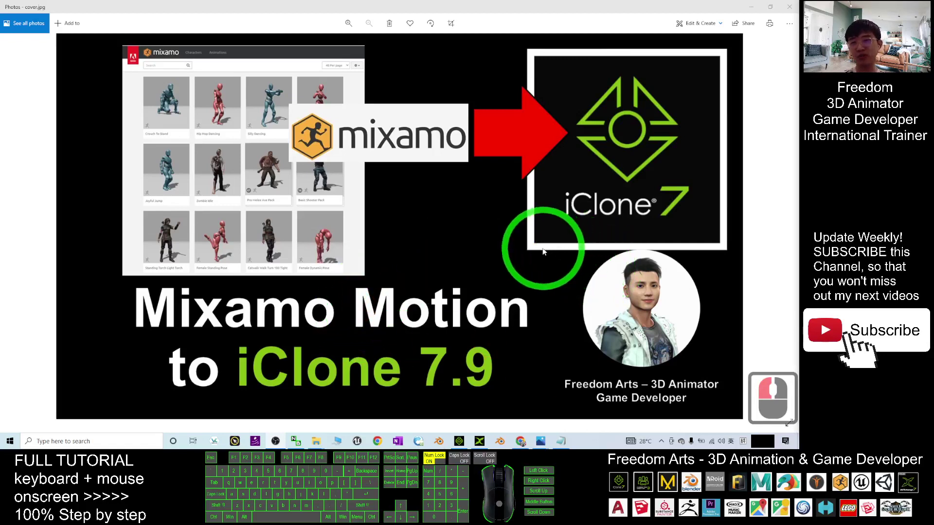
Hide iClone 7 and the cover image to reveal the Notes.txt notes.
{"action": "left_click_drag", "start_coordinate": [417, 240], "coordinate": [372, 240]}
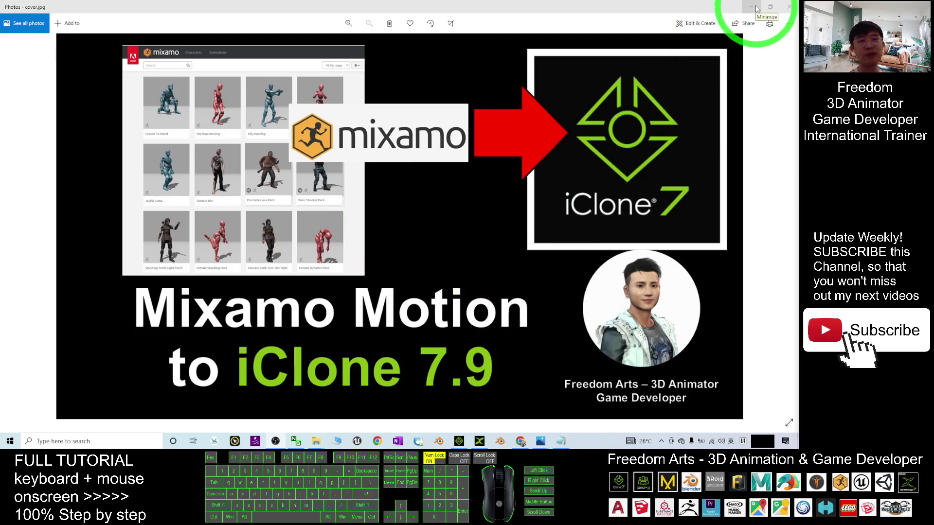
{"action": "left_click", "coordinate": [460, 442]}
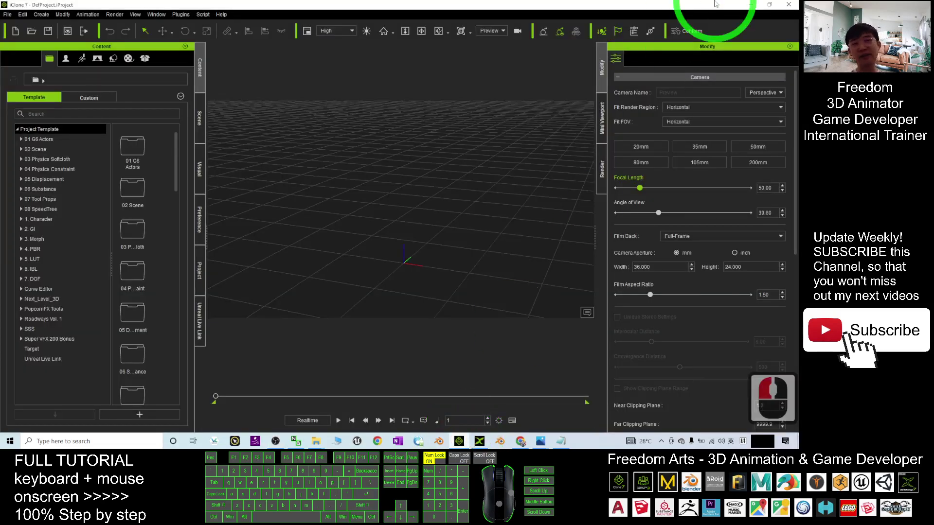
{"action": "left_click", "coordinate": [751, 6]}
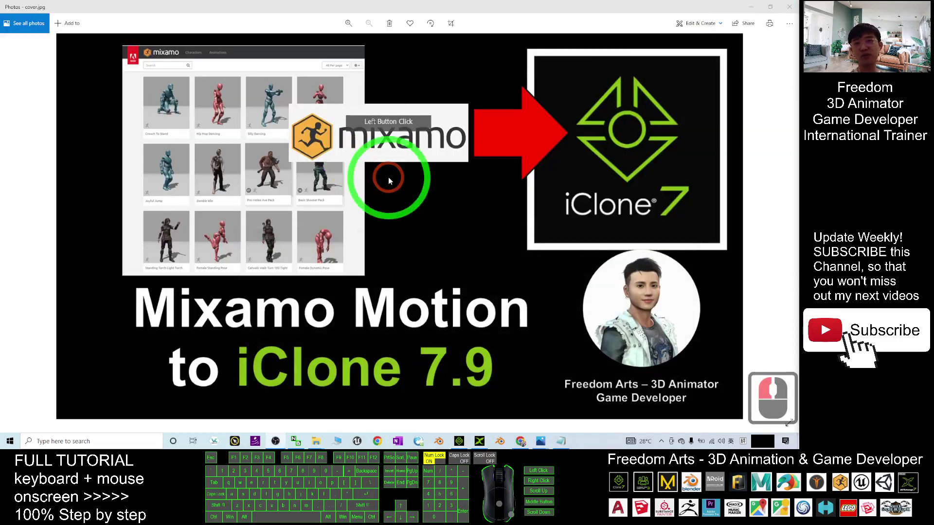
{"action": "left_click", "coordinate": [751, 7]}
{"action": "left_click", "coordinate": [580, 209]}
{"action": "scroll", "coordinate": [588, 191], "scroll_direction": "up", "scroll_amount": 8}
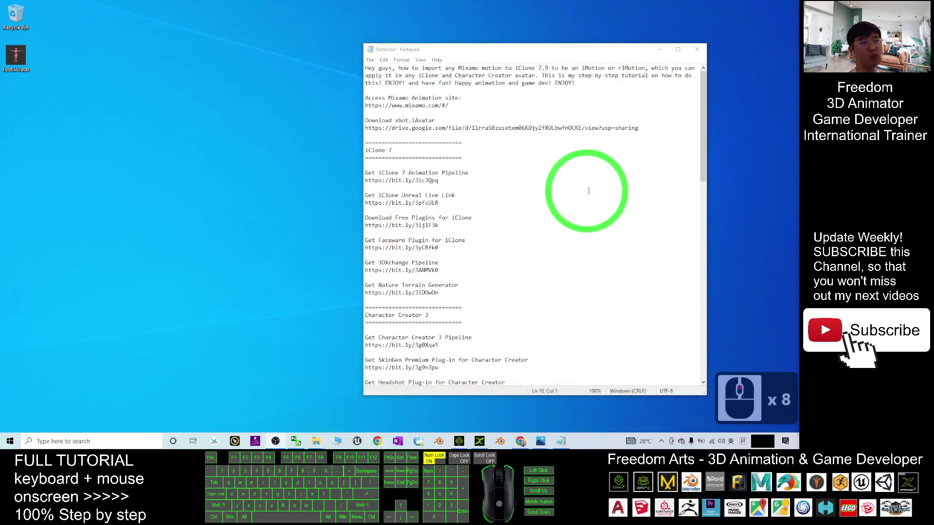
{"action": "left_click", "coordinate": [434, 122]}
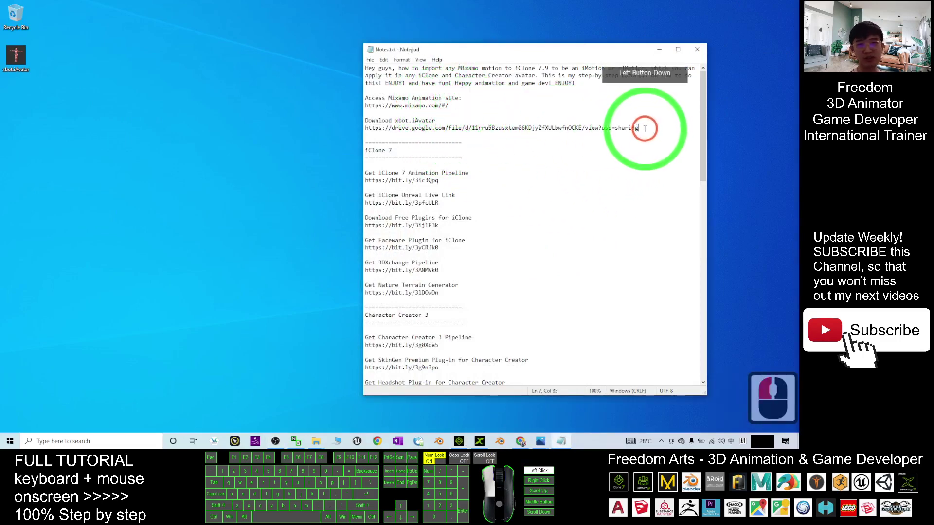
{"action": "left_click_drag", "start_coordinate": [644, 129], "coordinate": [365, 127]}
{"action": "left_click", "coordinate": [376, 100]}
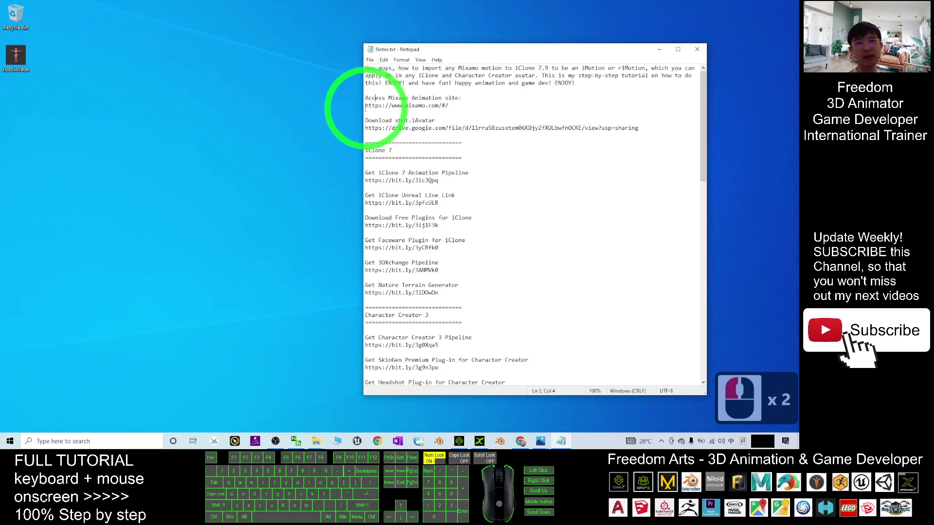
{"action": "left_click_drag", "start_coordinate": [366, 106], "coordinate": [465, 105]}
{"action": "key", "text": "ctrl+c"}
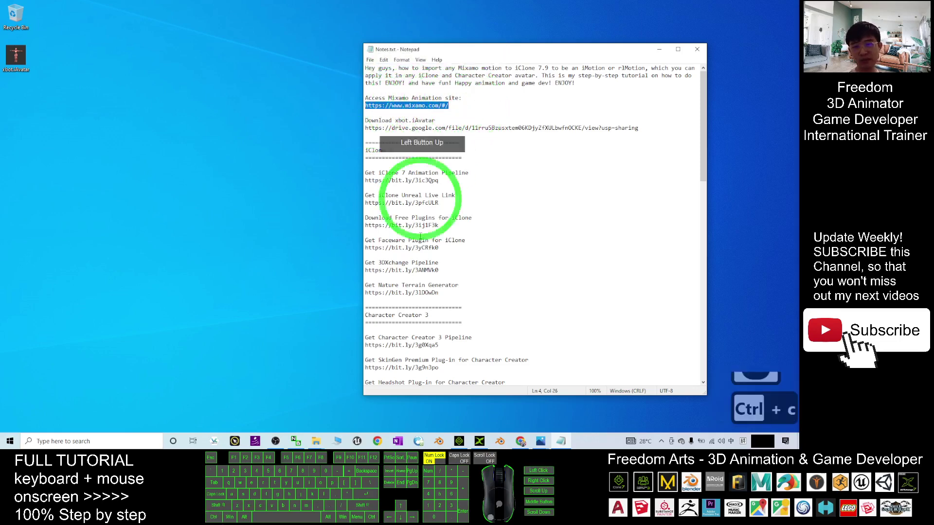
Pick X Bot from page 3 of Mixamo's Characters, then go back to Animations.
{"action": "left_click", "coordinate": [520, 442]}
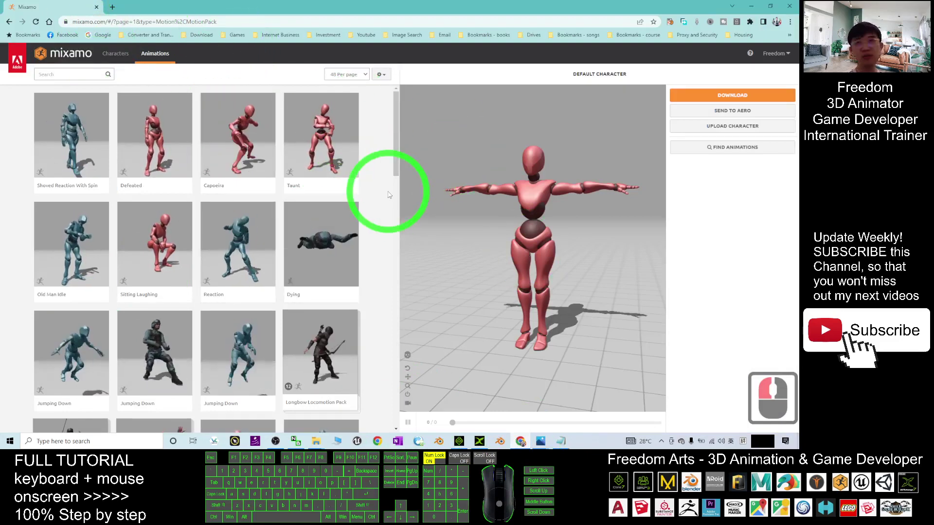
{"action": "left_click", "coordinate": [121, 64]}
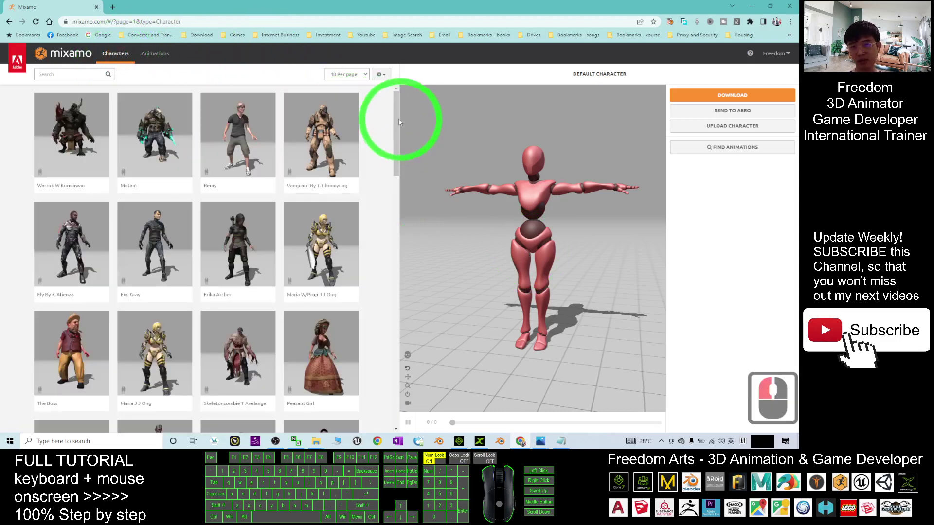
{"action": "left_click_drag", "start_coordinate": [398, 121], "coordinate": [385, 397]}
{"action": "left_click", "coordinate": [195, 383]}
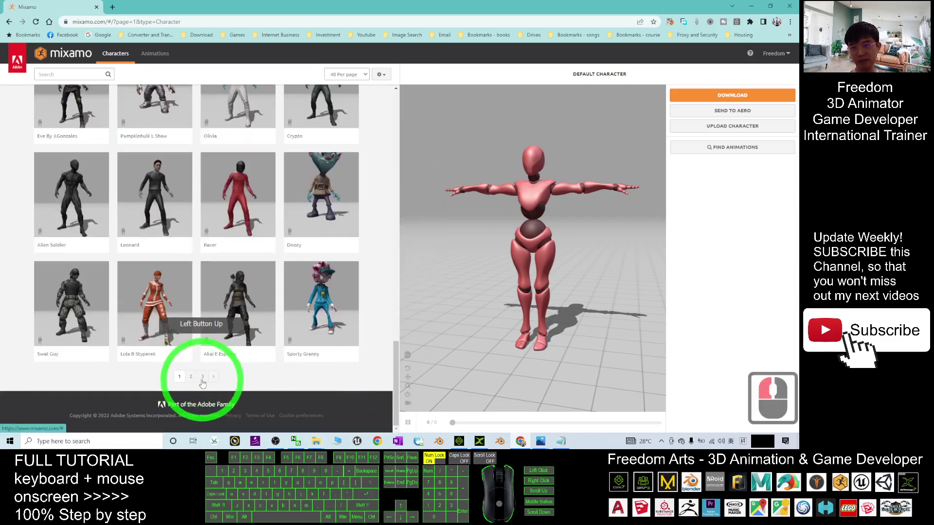
{"action": "left_click", "coordinate": [203, 377]}
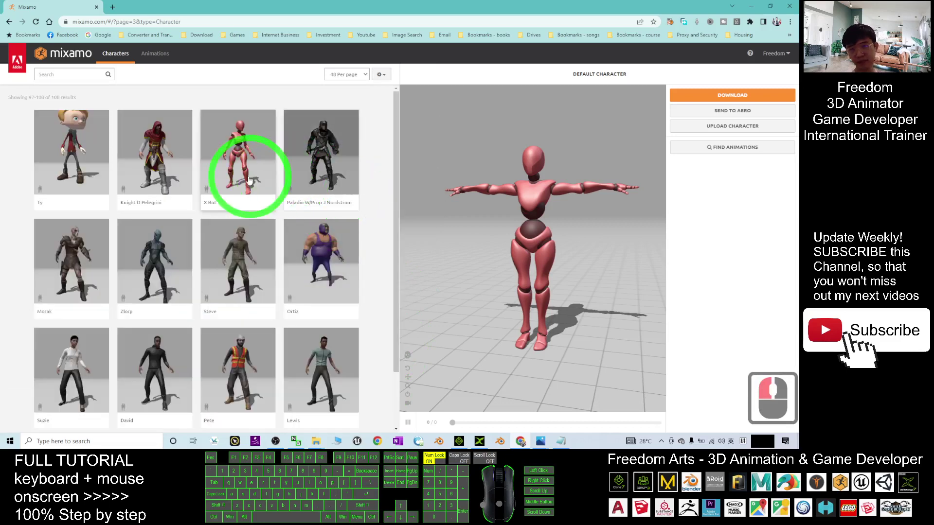
{"action": "left_click", "coordinate": [246, 174]}
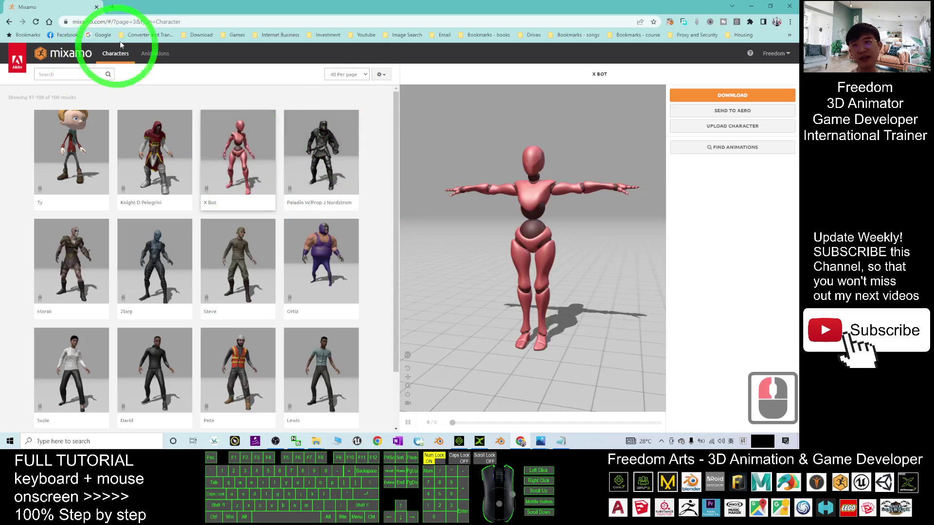
{"action": "left_click", "coordinate": [156, 53]}
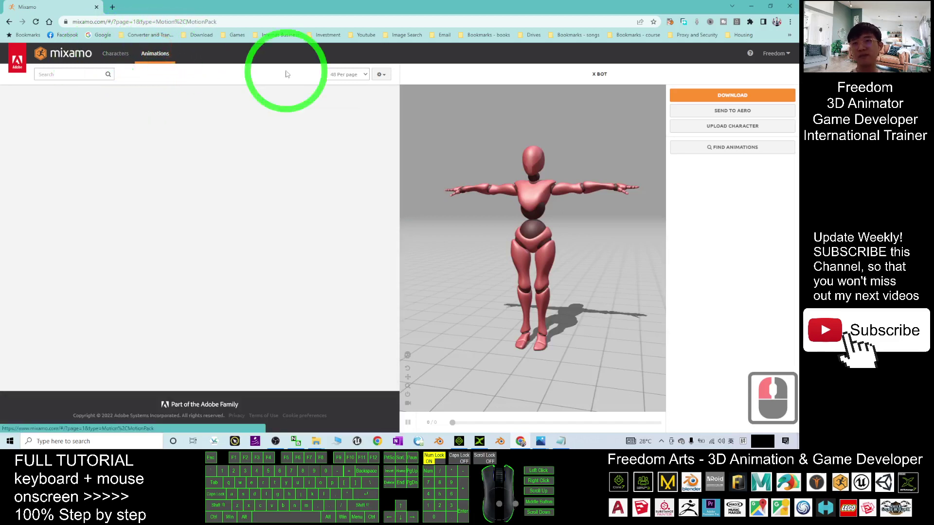
Search Mixamo's animations for 'kick'.
{"action": "left_click", "coordinate": [79, 74]}
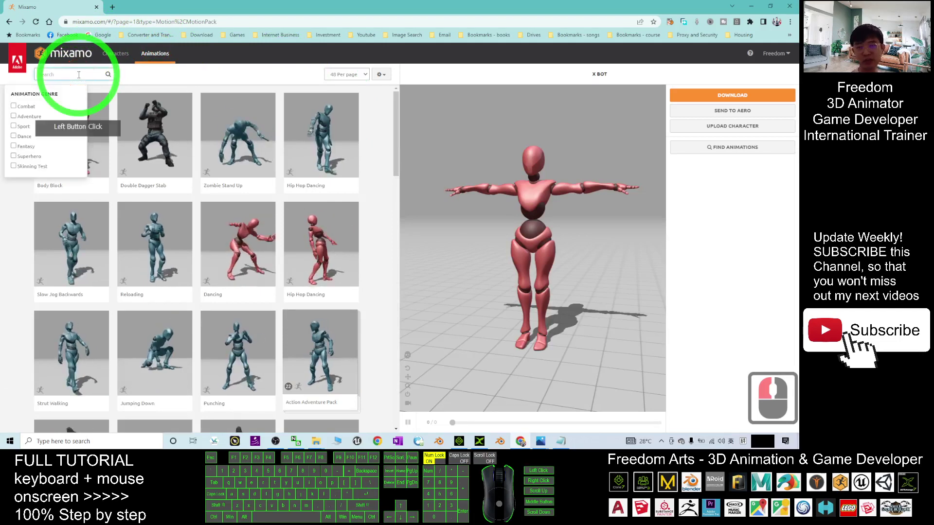
{"action": "type", "text": "kick"}
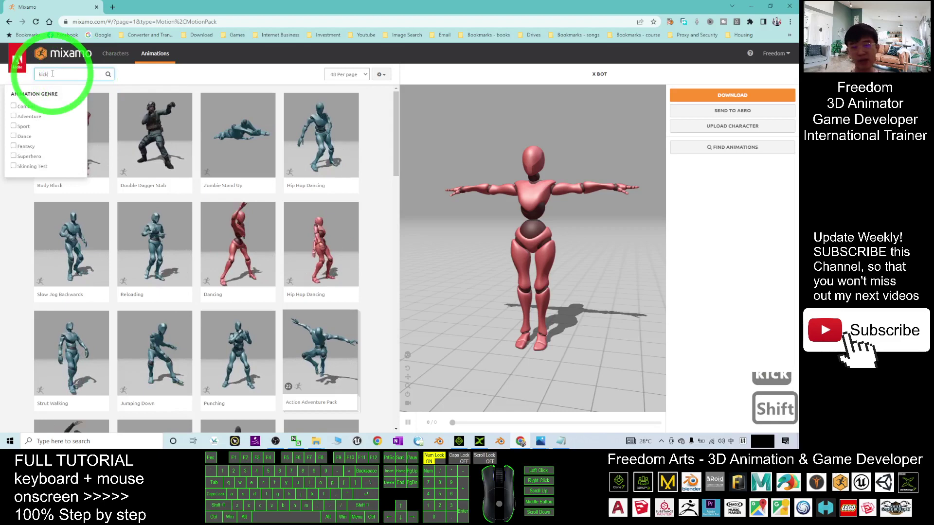
{"action": "key", "text": "Return"}
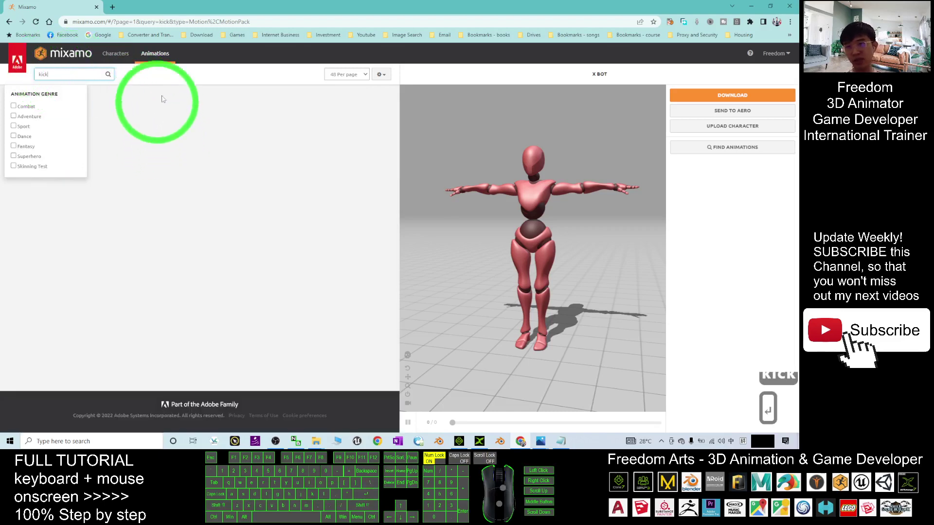
{"action": "left_click", "coordinate": [83, 77]}
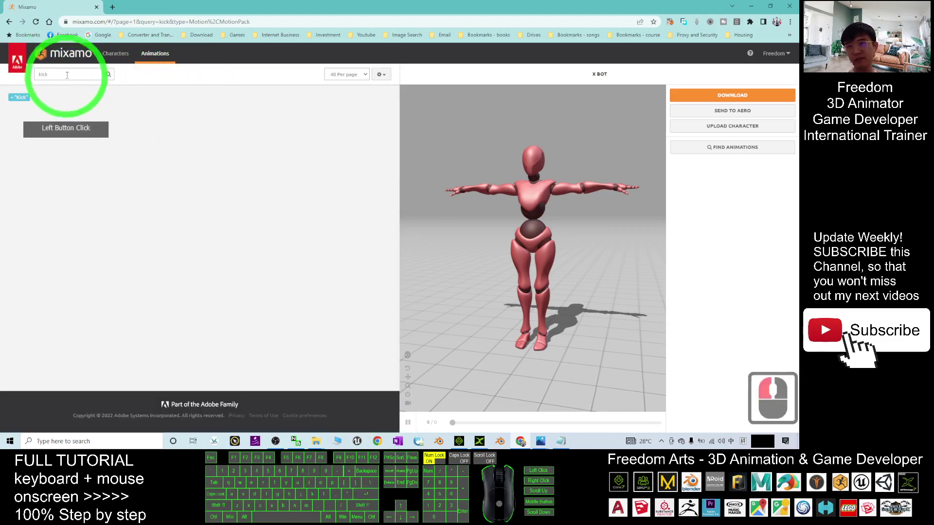
{"action": "left_click", "coordinate": [67, 74]}
{"action": "left_click_drag", "start_coordinate": [67, 74], "coordinate": [27, 74]}
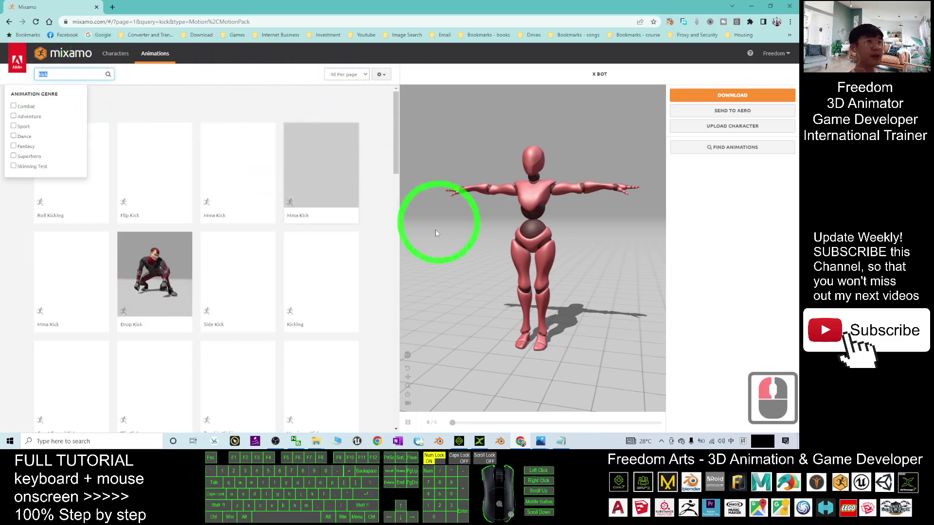
Close the genre filter and browse the 124 kick results, orbiting around X Bot.
{"action": "left_click", "coordinate": [286, 103]}
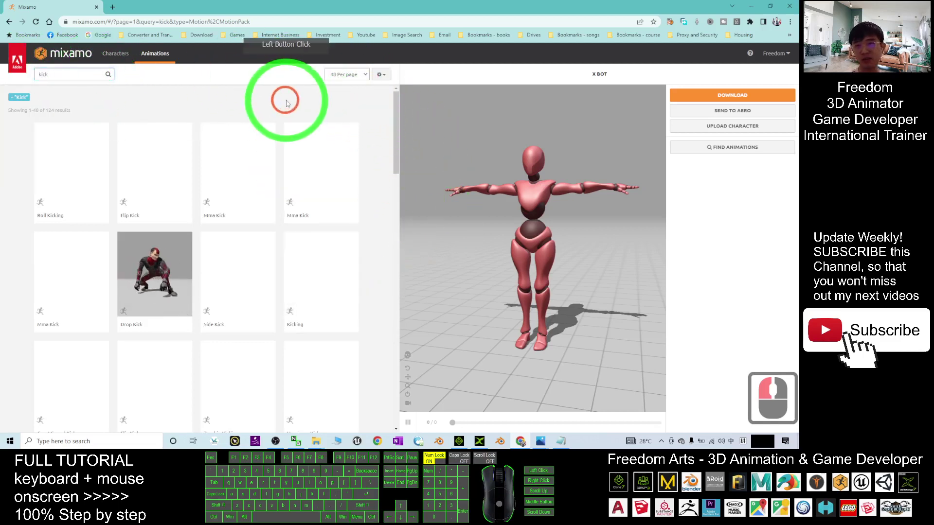
{"action": "scroll", "coordinate": [246, 235], "scroll_direction": "down", "scroll_amount": 8}
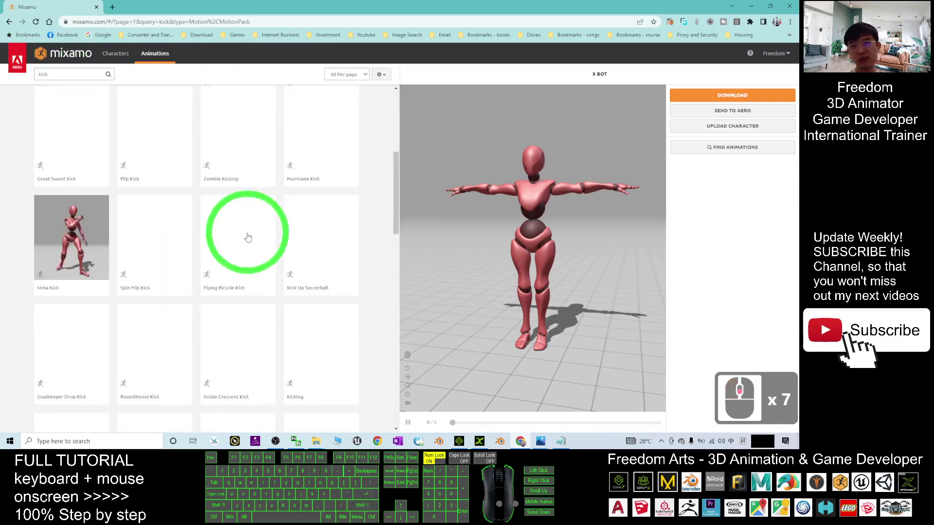
{"action": "scroll", "coordinate": [252, 243], "scroll_direction": "up", "scroll_amount": 8}
{"action": "scroll", "coordinate": [339, 245], "scroll_direction": "down", "scroll_amount": 15}
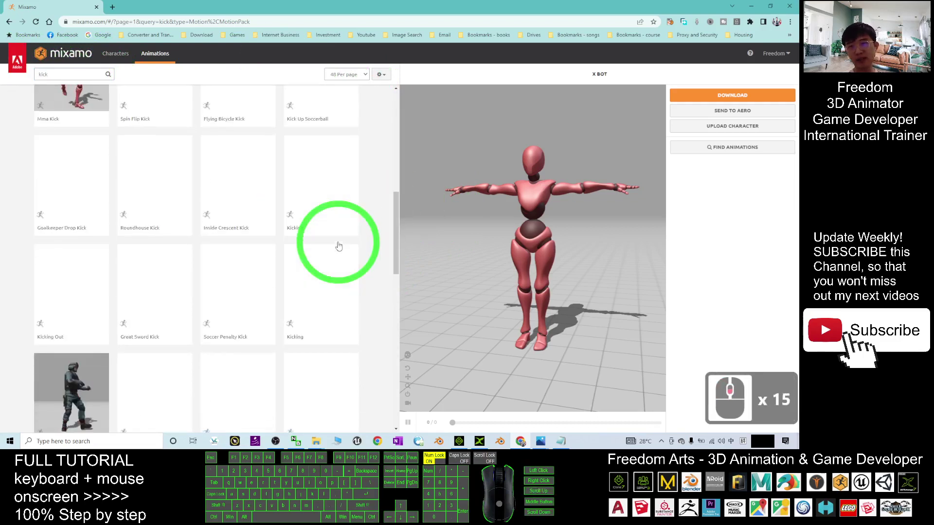
{"action": "scroll", "coordinate": [160, 200], "scroll_direction": "up", "scroll_amount": 20}
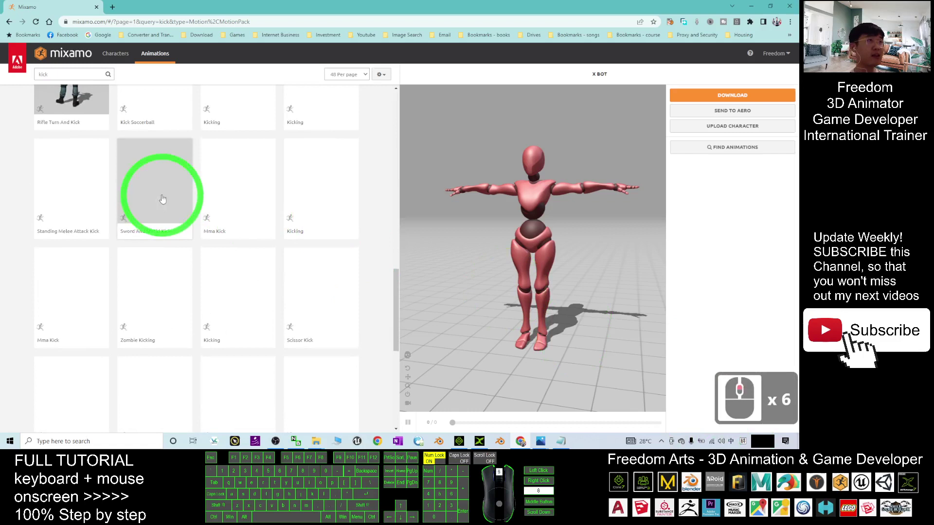
{"action": "scroll", "coordinate": [151, 200], "scroll_direction": "up", "scroll_amount": 7}
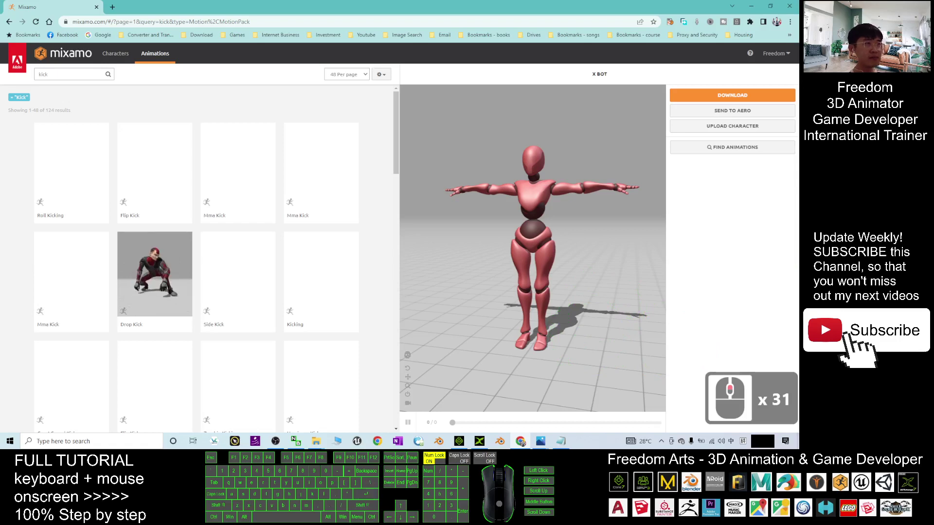
{"action": "left_click_drag", "start_coordinate": [598, 372], "coordinate": [492, 212]}
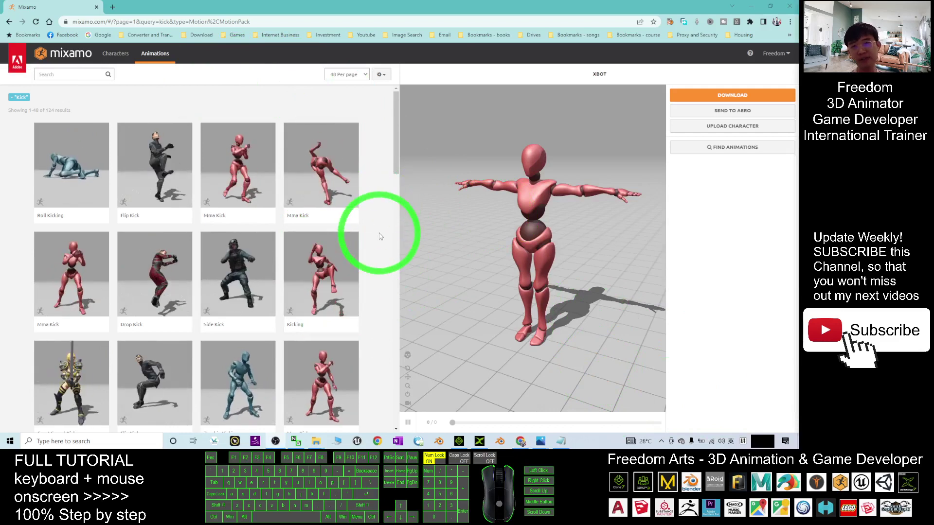
Preview the Mma Kick motion on X Bot, orbiting the view while it plays.
{"action": "left_click", "coordinate": [305, 164]}
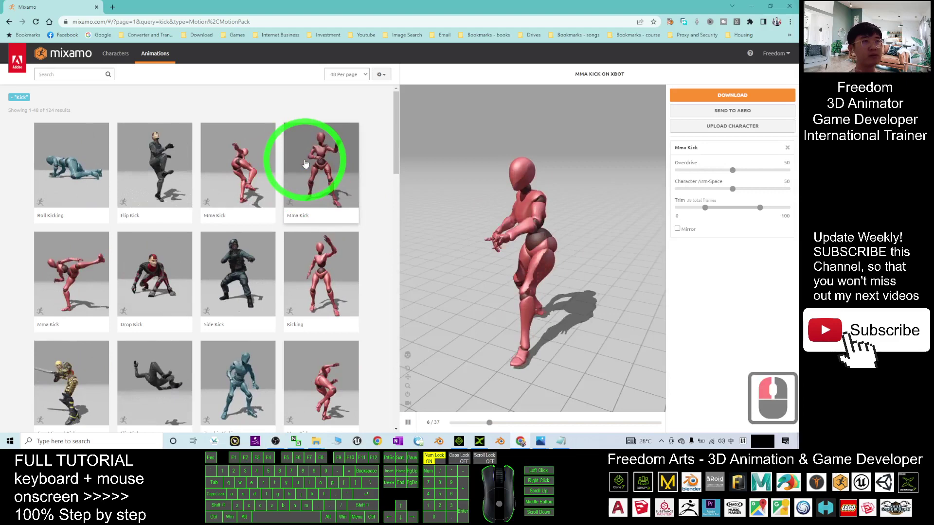
{"action": "left_click", "coordinate": [525, 220]}
{"action": "left_click_drag", "start_coordinate": [526, 220], "coordinate": [628, 223]}
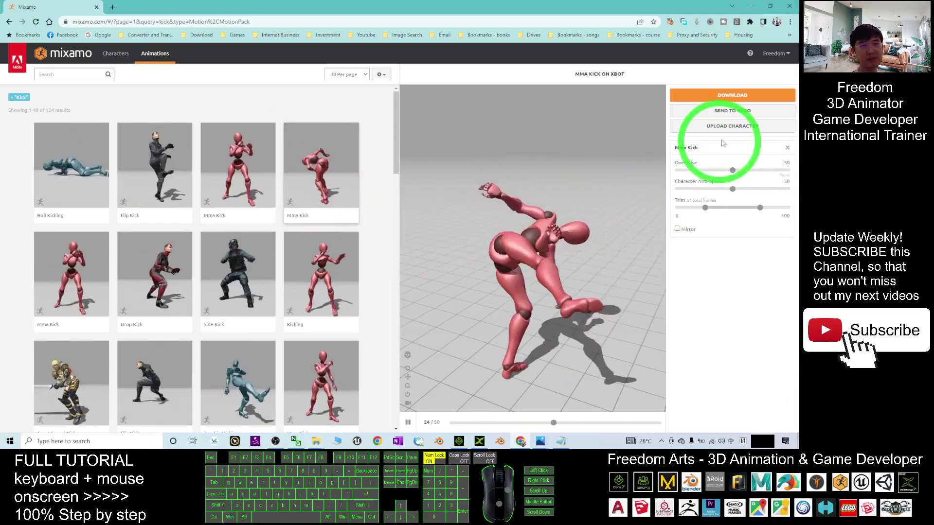
Download Mma Kick as FBX with Skin set to Without Skin.
{"action": "left_click", "coordinate": [734, 95]}
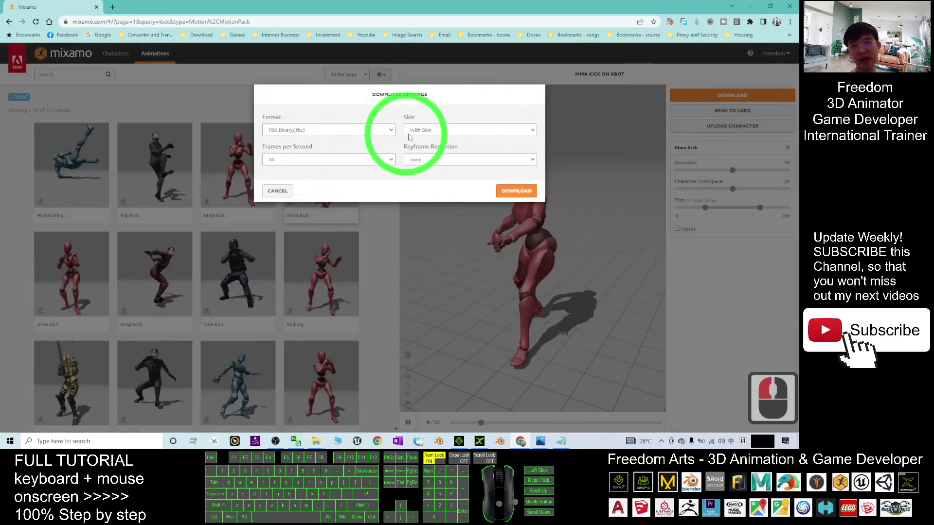
{"action": "left_click", "coordinate": [436, 130]}
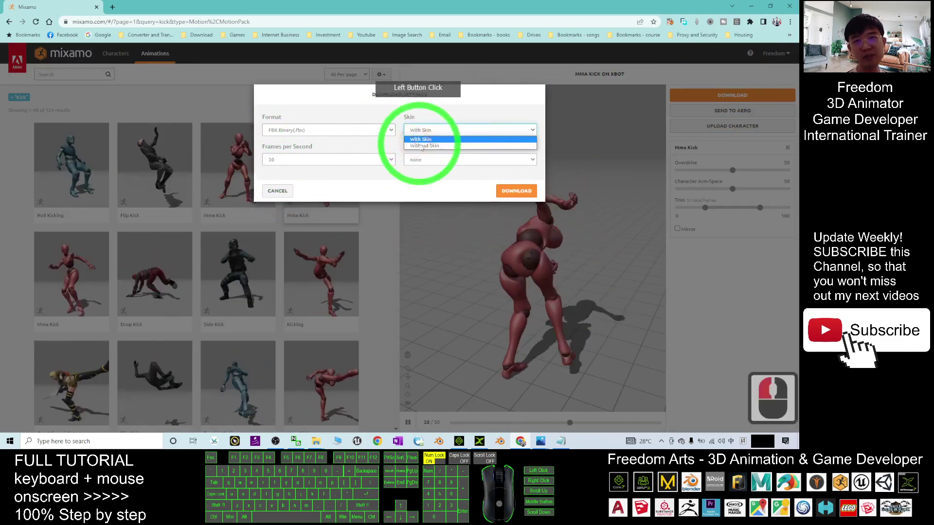
{"action": "left_click", "coordinate": [425, 145]}
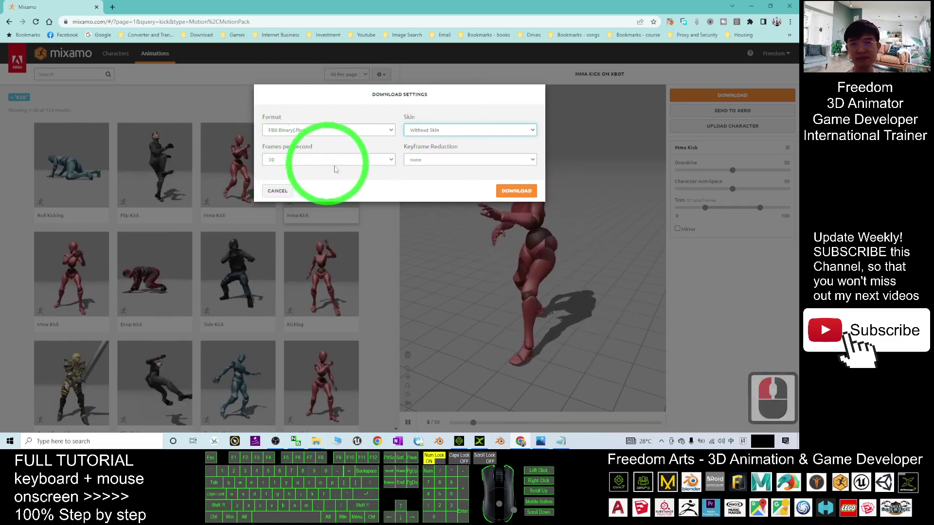
{"action": "left_click", "coordinate": [517, 191]}
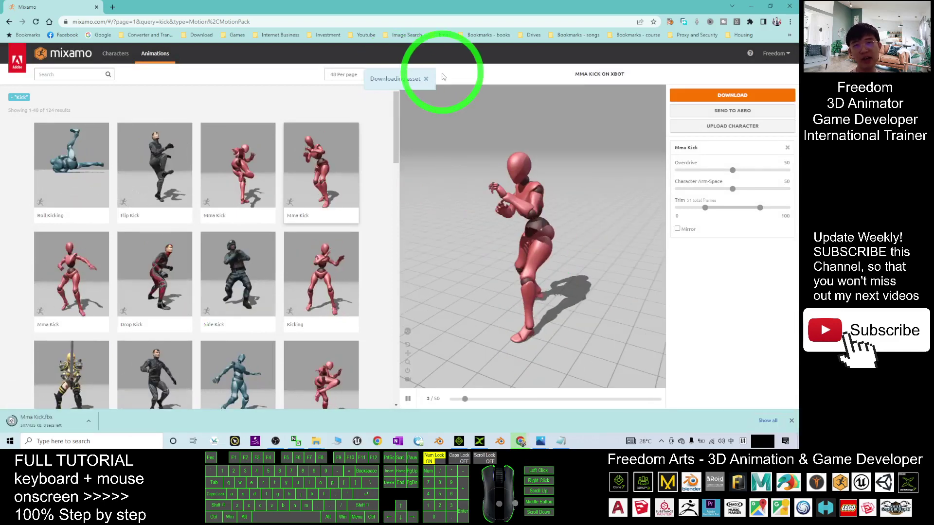
Pause the kick preview and show the downloaded file in its folder.
{"action": "left_click", "coordinate": [408, 399]}
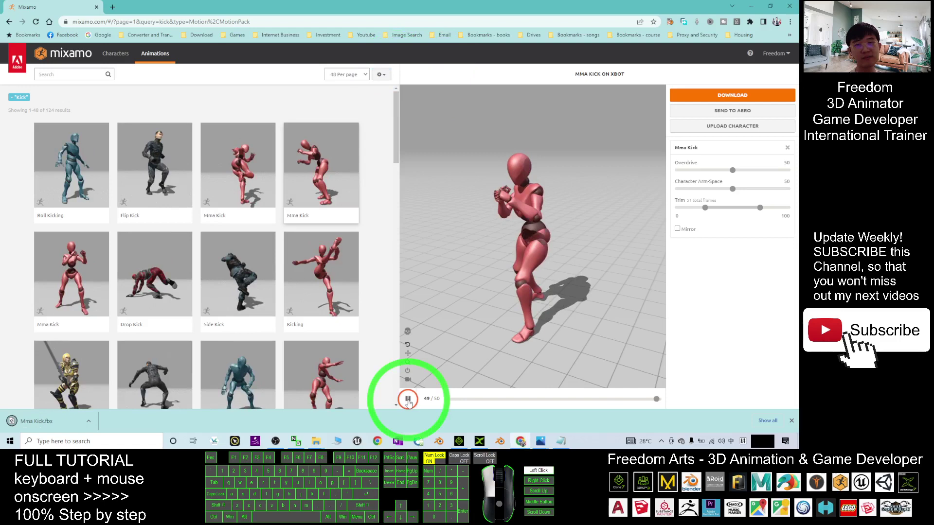
{"action": "left_click", "coordinate": [513, 281]}
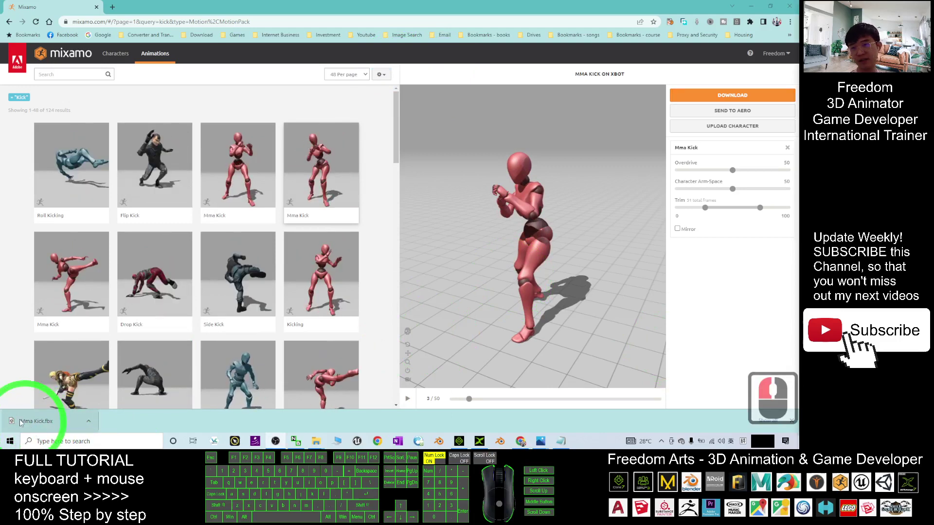
{"action": "left_click", "coordinate": [88, 421]}
{"action": "left_click", "coordinate": [126, 395]}
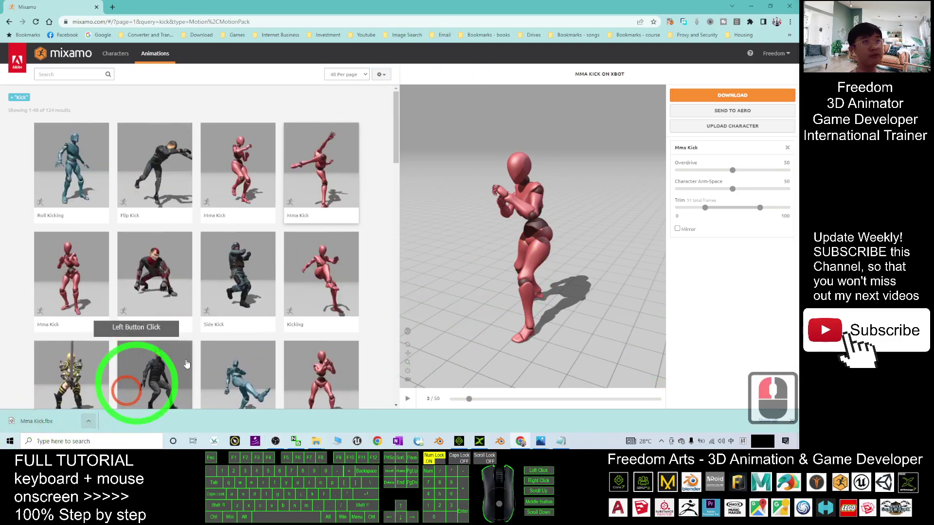
{"action": "left_click", "coordinate": [634, 226]}
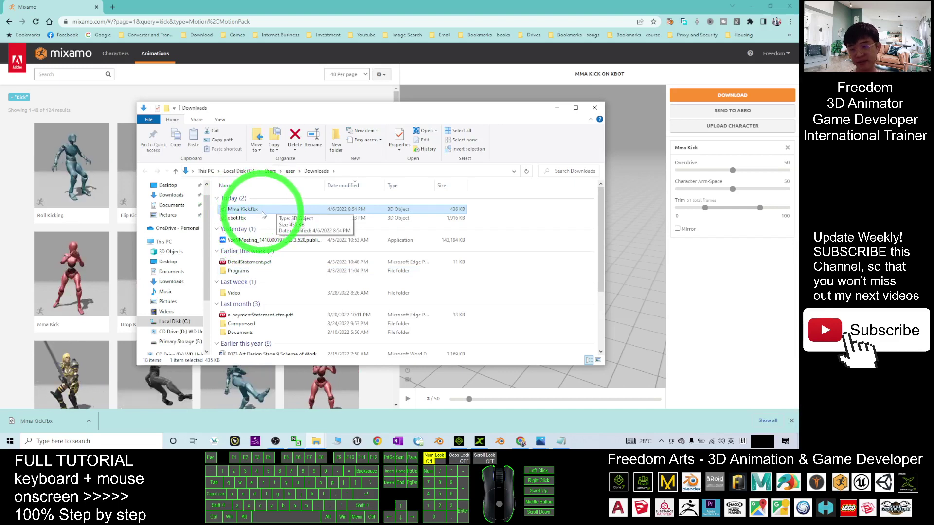
Cut Mma Kick.fbx from Downloads, then close Explorer and minimize Chrome.
{"action": "left_click", "coordinate": [236, 210]}
{"action": "key", "text": "ctrl+x"}
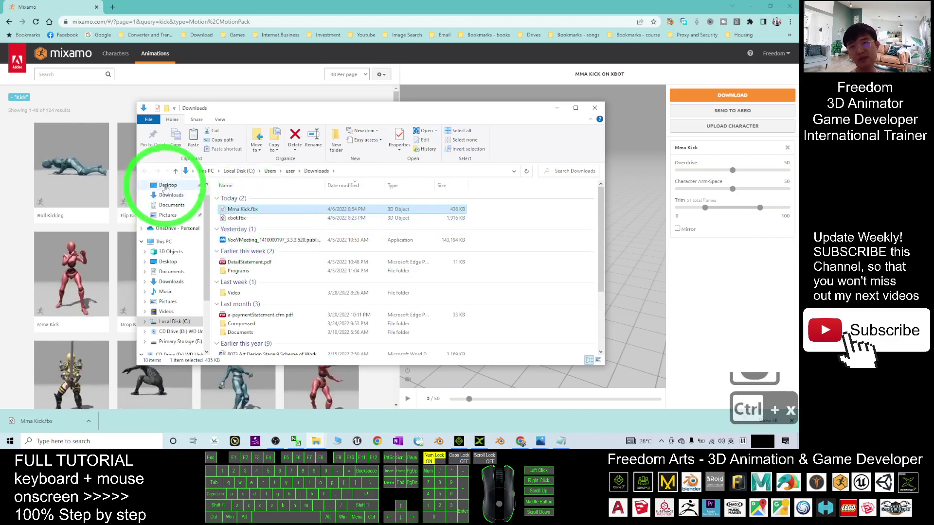
{"action": "left_click", "coordinate": [595, 108]}
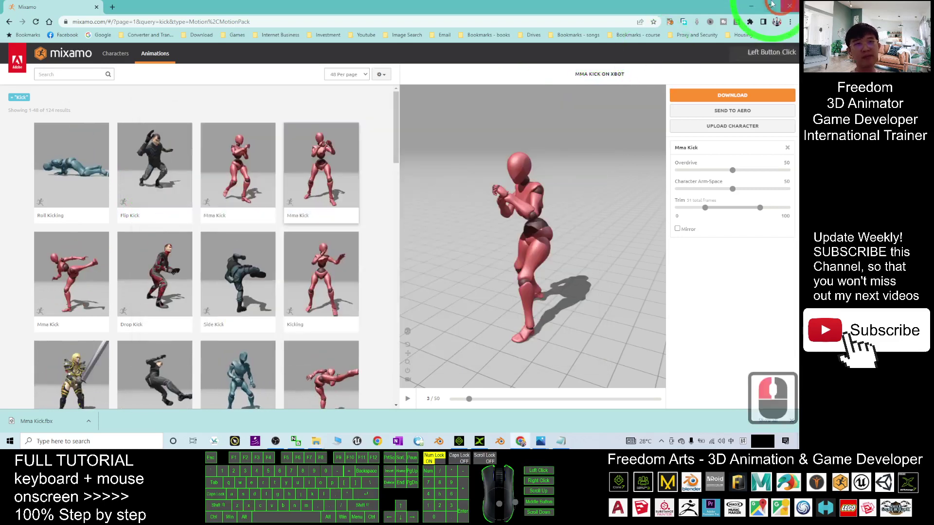
{"action": "left_click", "coordinate": [759, 6]}
Paste Mma Kick.fbx onto the desktop.
{"action": "left_click", "coordinate": [104, 186]}
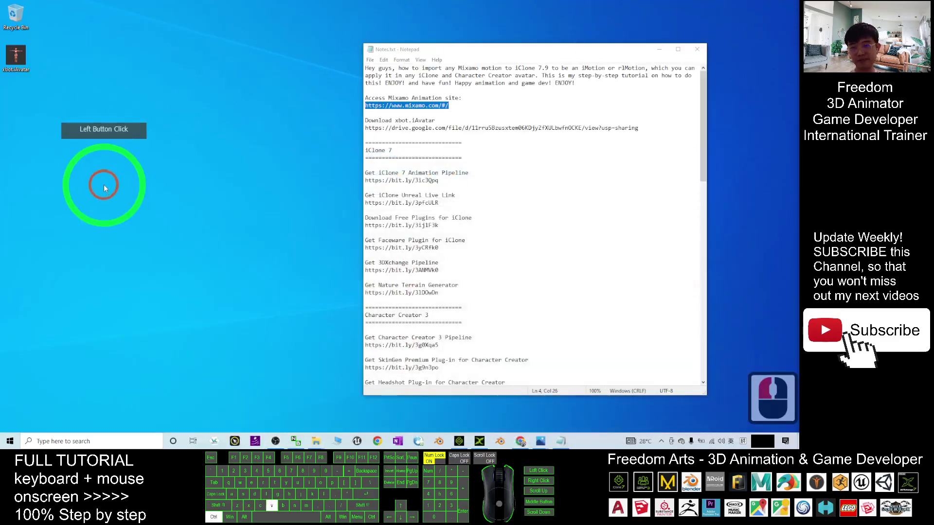
{"action": "key", "text": "ctrl+v"}
{"action": "double_click", "coordinate": [24, 108]}
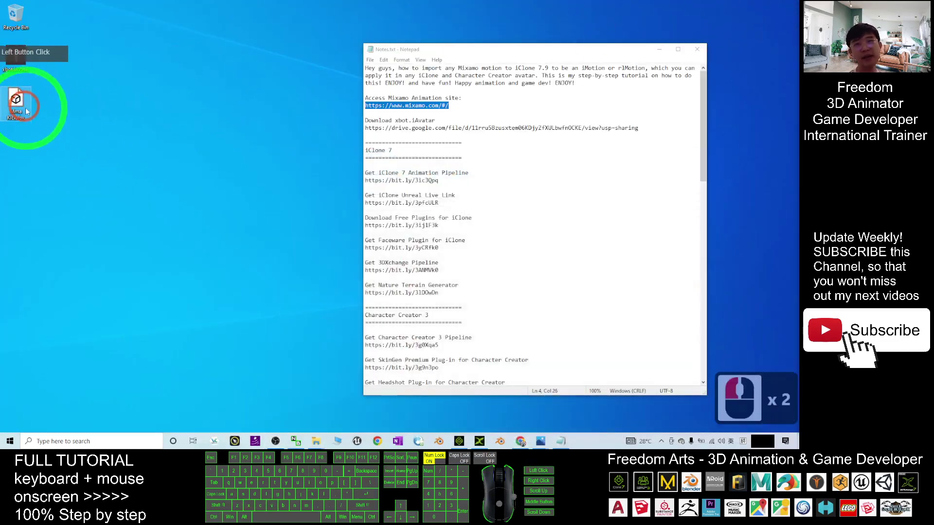
Copy the Get 3DXchange Pipeline lines to below the xbot.iAvatar download link.
{"action": "left_click", "coordinate": [476, 147]}
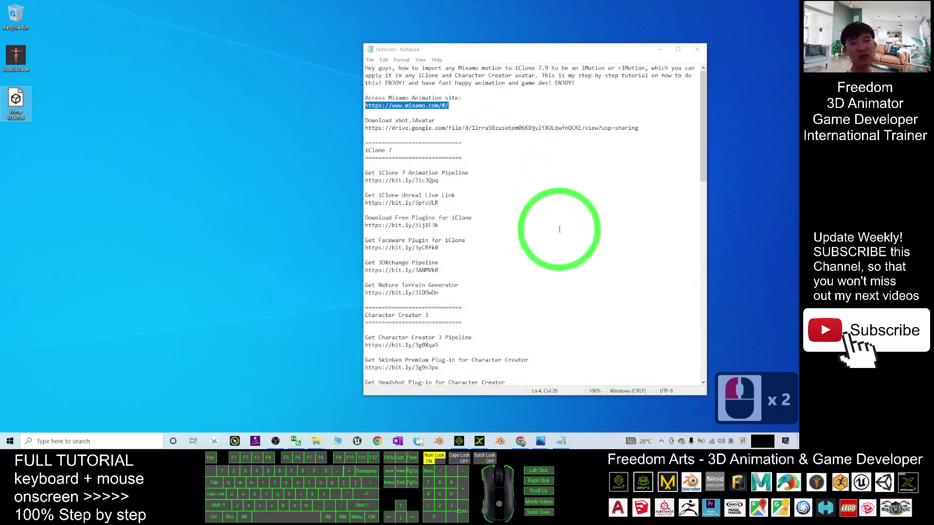
{"action": "scroll", "coordinate": [441, 179], "scroll_direction": "up", "scroll_amount": 3}
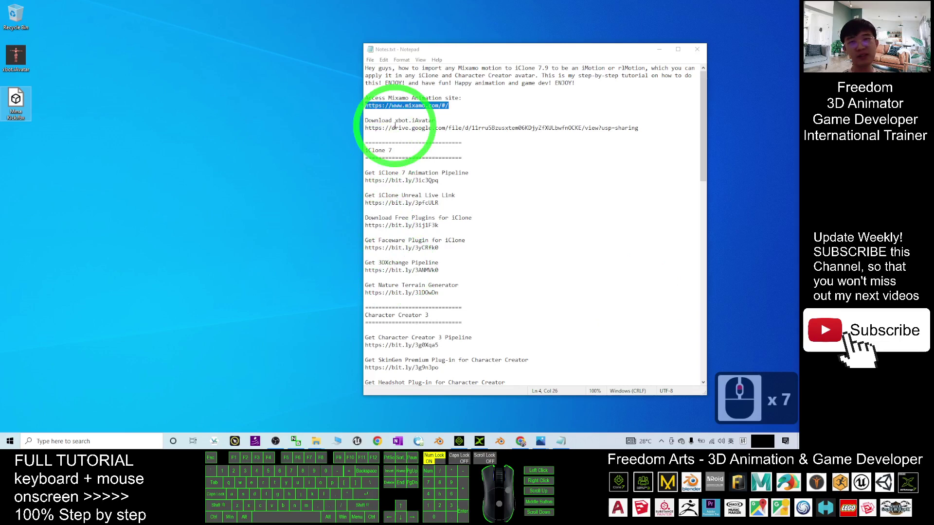
{"action": "left_click", "coordinate": [394, 127]}
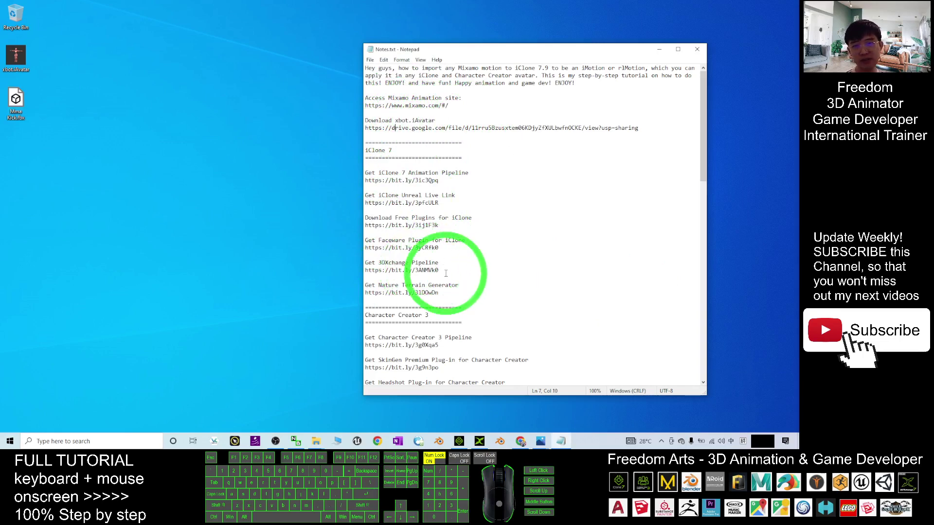
{"action": "left_click_drag", "start_coordinate": [445, 274], "coordinate": [357, 260]}
{"action": "key", "text": "ctrl+c"}
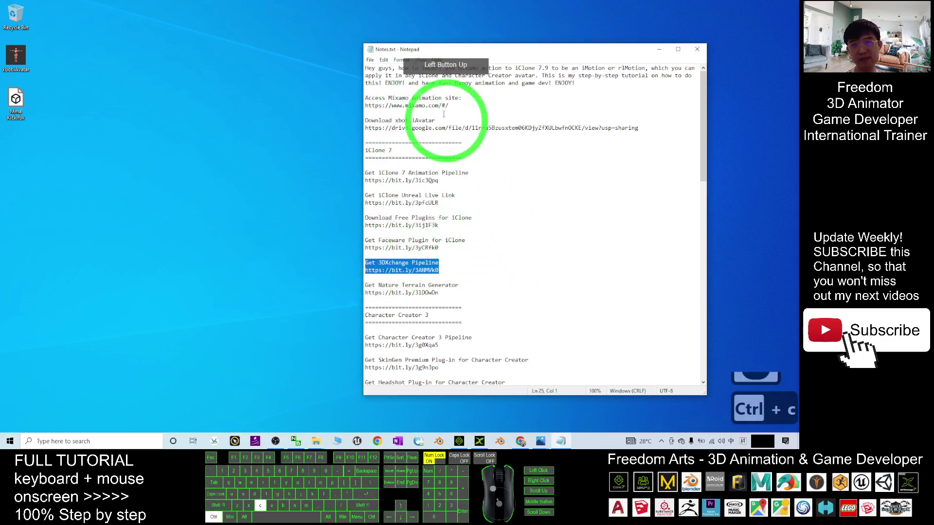
{"action": "left_click", "coordinate": [642, 129]}
{"action": "left_click", "coordinate": [642, 130]}
{"action": "key", "text": "Return"}
{"action": "key", "text": "Return"}
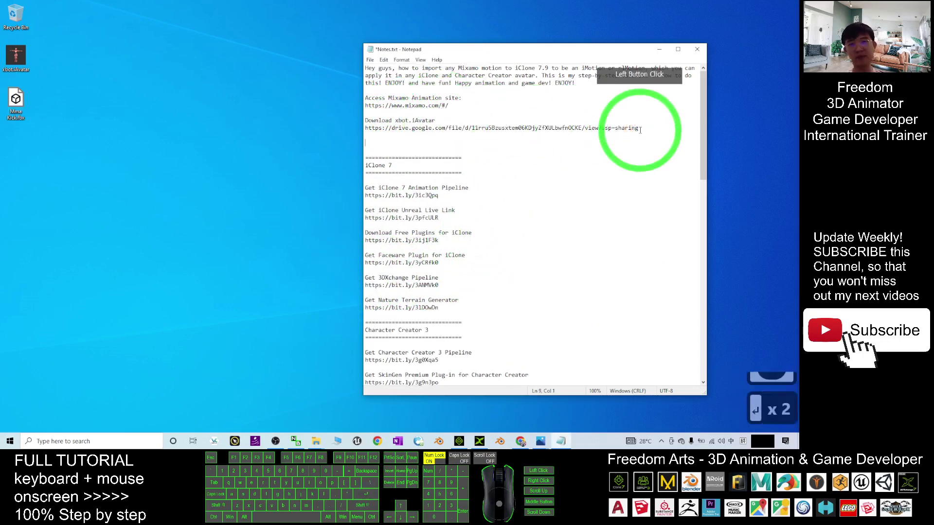
{"action": "key", "text": "ctrl+v"}
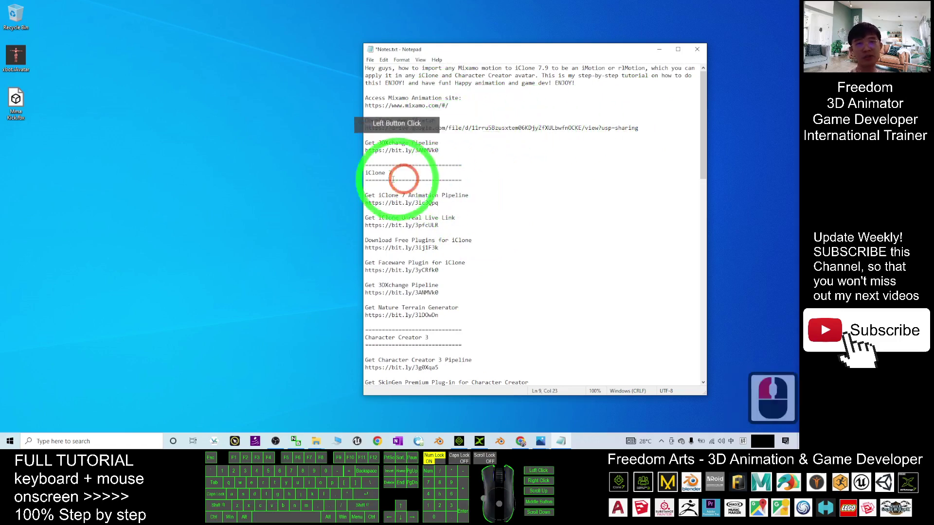
Copy the Get iClone 7 Animation Pipeline lines into the same spot.
{"action": "left_click", "coordinate": [360, 192]}
{"action": "left_click_drag", "start_coordinate": [364, 196], "coordinate": [443, 202]}
{"action": "key", "text": "ctrl+c"}
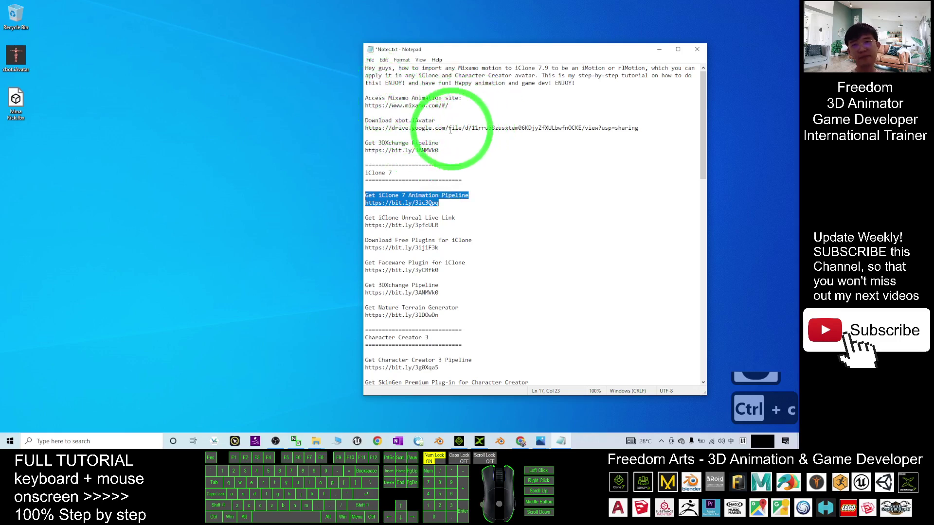
{"action": "left_click", "coordinate": [428, 135]}
{"action": "key", "text": "Return"}
{"action": "key", "text": "Return"}
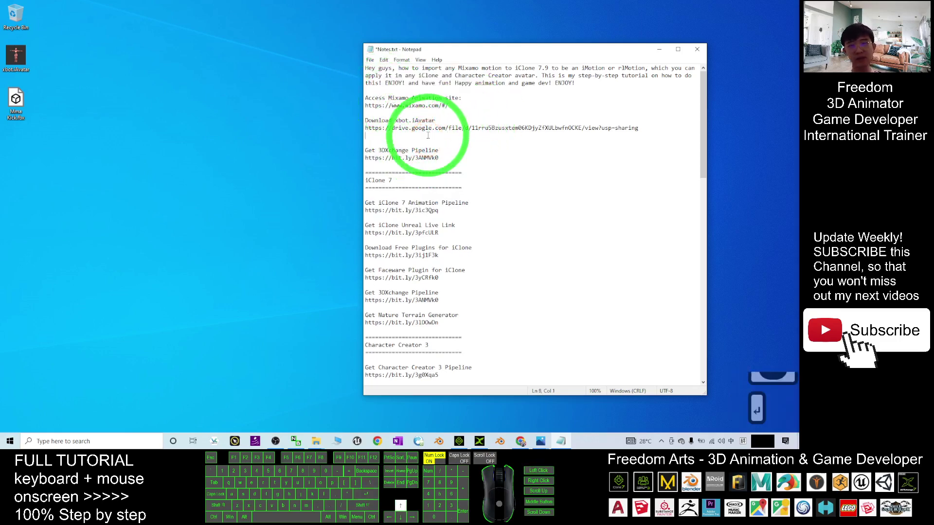
{"action": "key", "text": "Up"}
{"action": "key", "text": "ctrl+v"}
{"action": "left_click", "coordinate": [535, 182]}
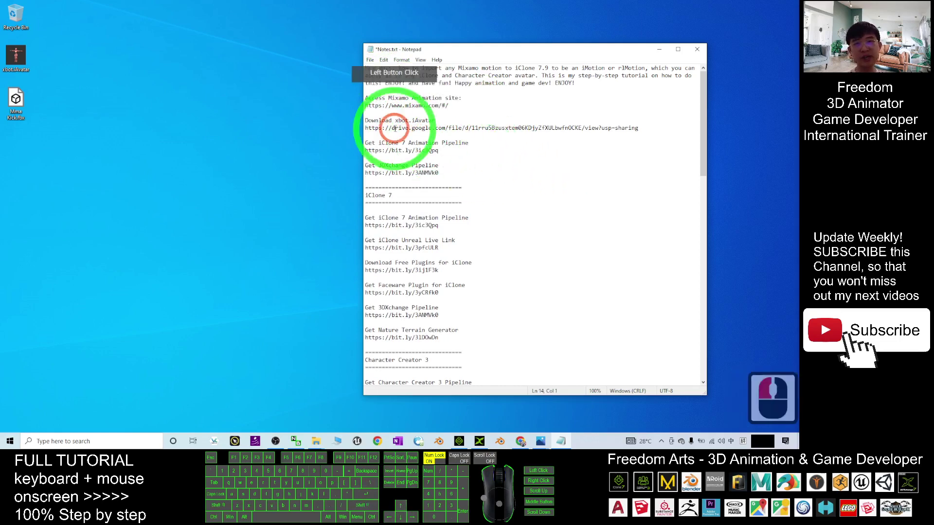
Start a new empty 3DXchange project, confirming the scene clear.
{"action": "left_click", "coordinate": [479, 442]}
{"action": "left_click", "coordinate": [7, 13]}
{"action": "left_click", "coordinate": [24, 23]}
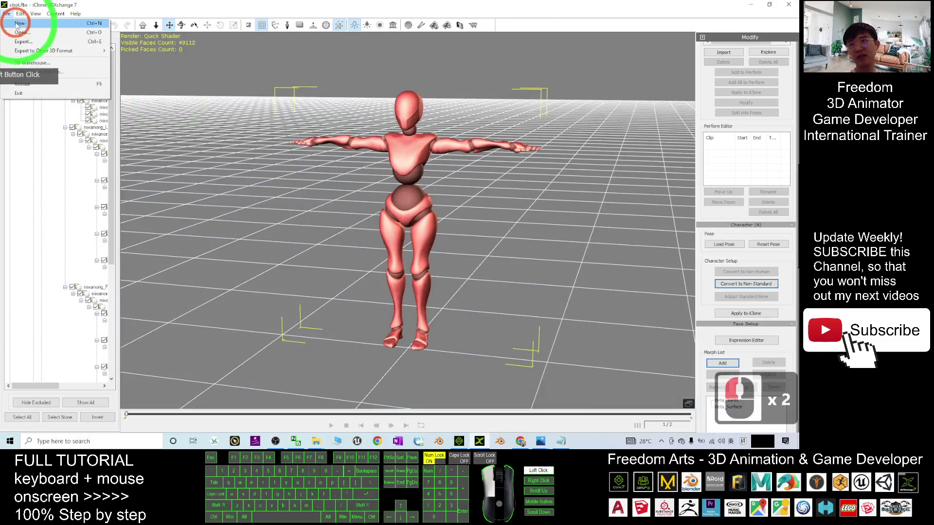
{"action": "left_click", "coordinate": [403, 219]}
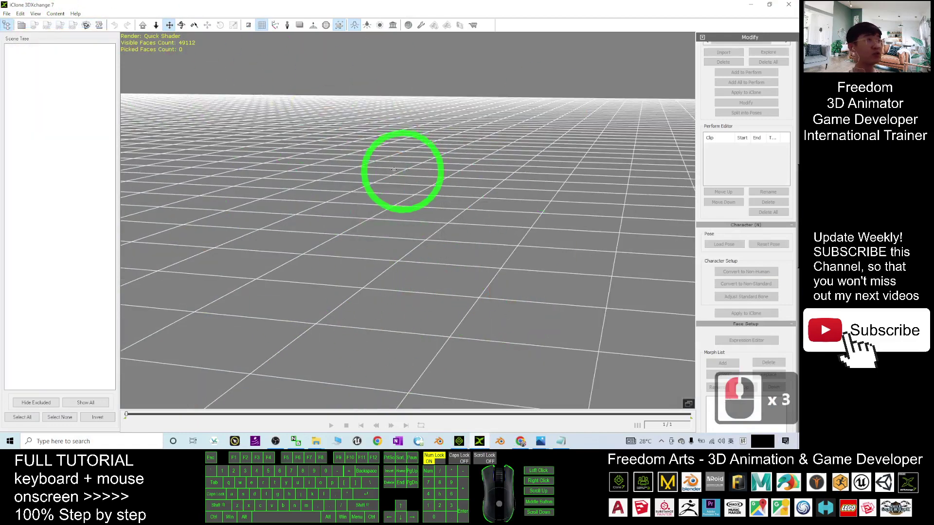
Place 3DXchange beside the widened notes and drag xbot.iAvatar into the viewport.
{"action": "left_click_drag", "start_coordinate": [419, 5], "coordinate": [307, 57]}
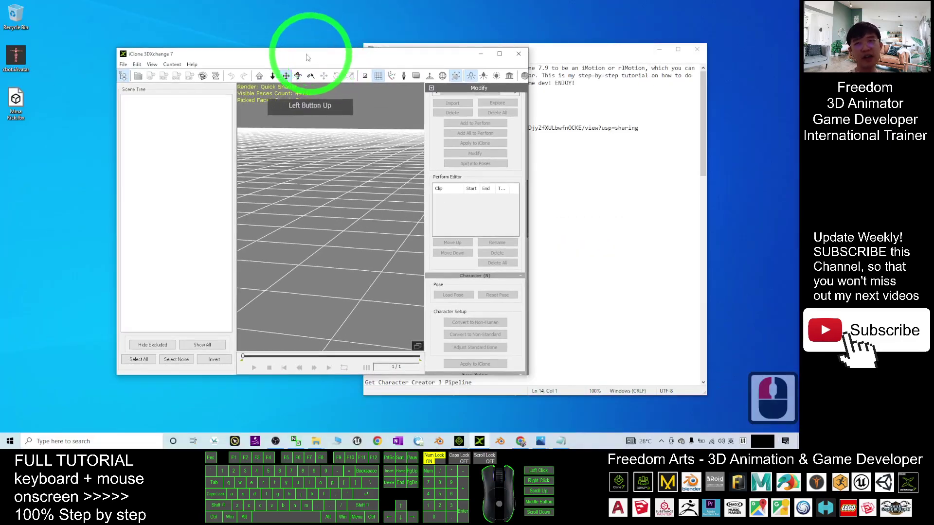
{"action": "left_click_drag", "start_coordinate": [552, 50], "coordinate": [587, 45]}
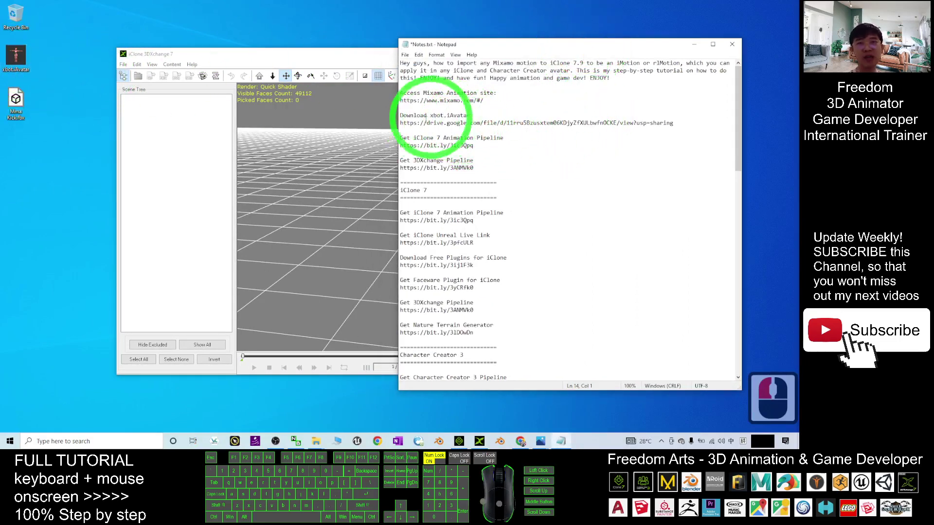
{"action": "left_click_drag", "start_coordinate": [394, 116], "coordinate": [670, 124]}
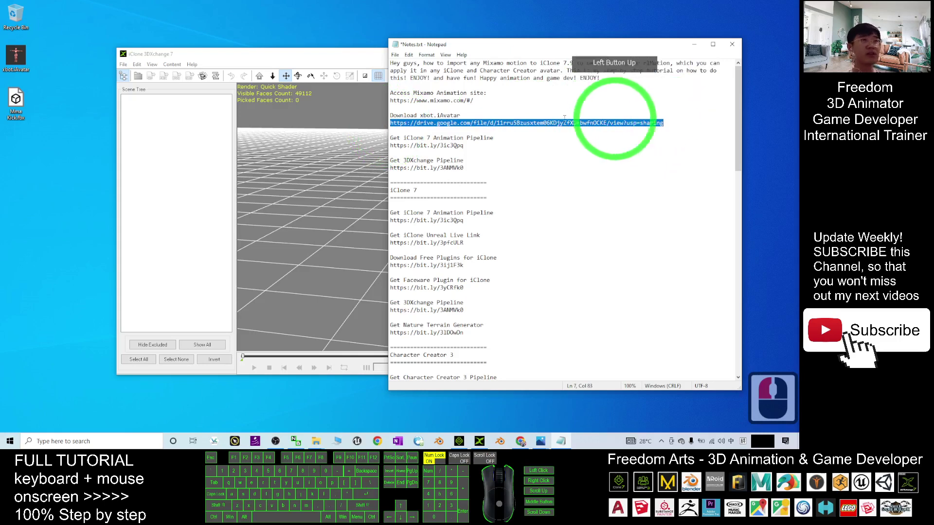
{"action": "left_click", "coordinate": [14, 56]}
{"action": "left_click_drag", "start_coordinate": [22, 62], "coordinate": [387, 229]}
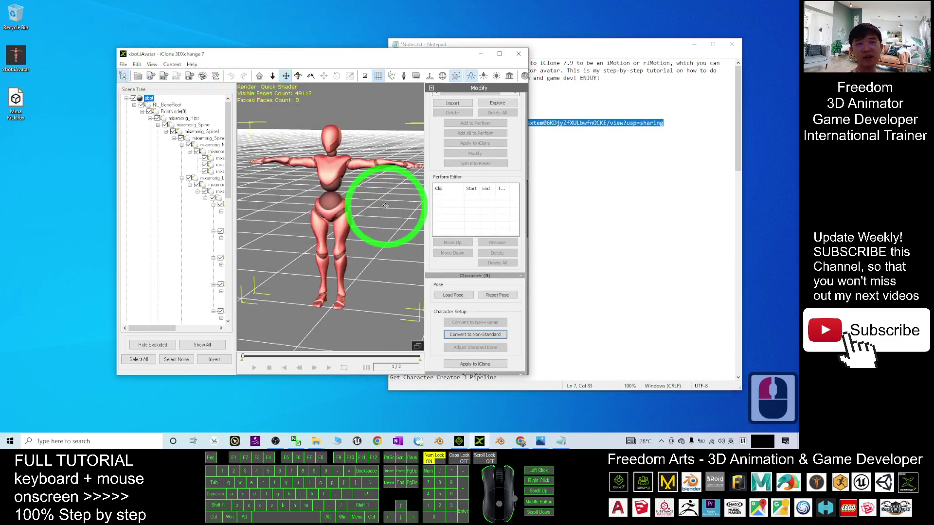
Import Mma Kick.fbx into the Motion Library using the Current Character profile.
{"action": "left_click", "coordinate": [17, 111]}
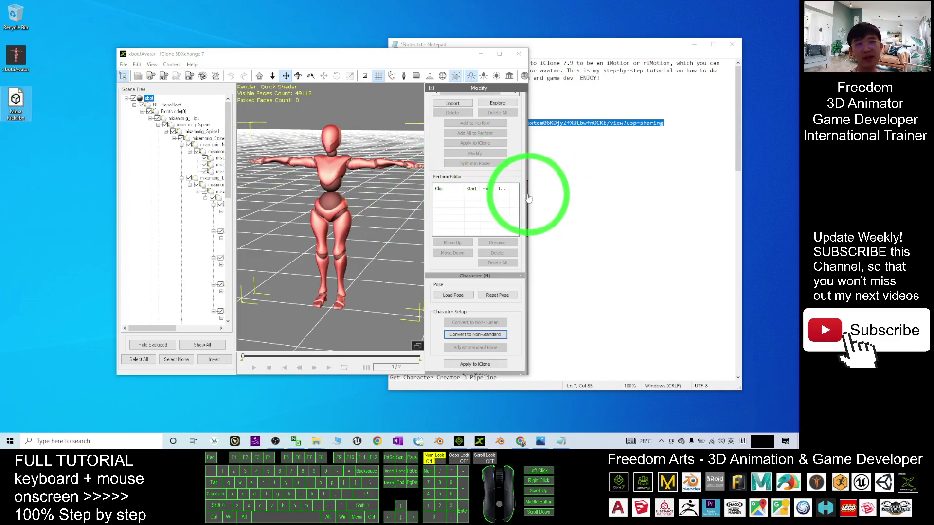
{"action": "left_click_drag", "start_coordinate": [529, 198], "coordinate": [469, 157]}
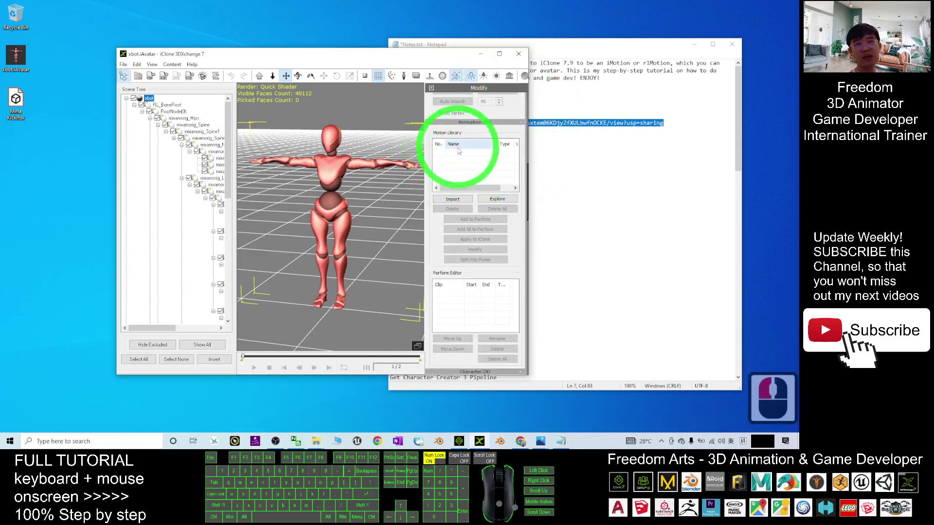
{"action": "left_click_drag", "start_coordinate": [15, 100], "coordinate": [463, 163]}
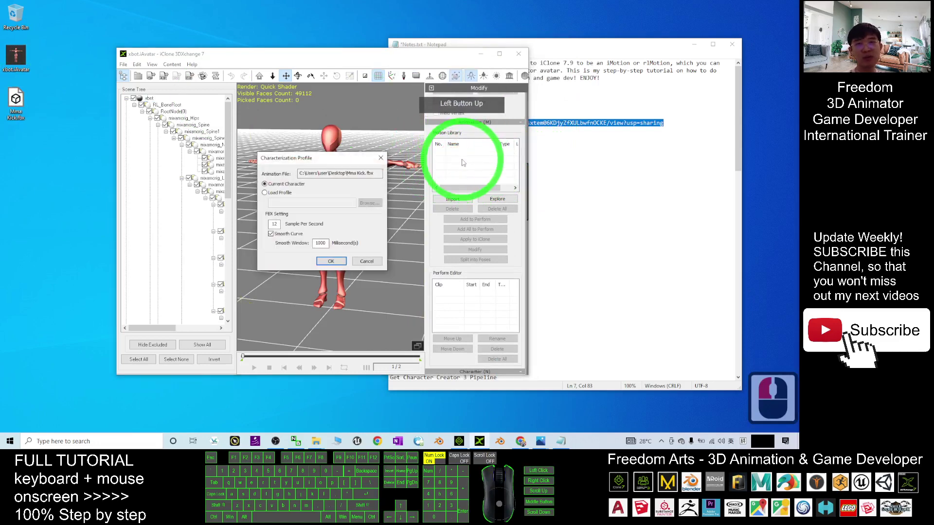
{"action": "left_click", "coordinate": [289, 184]}
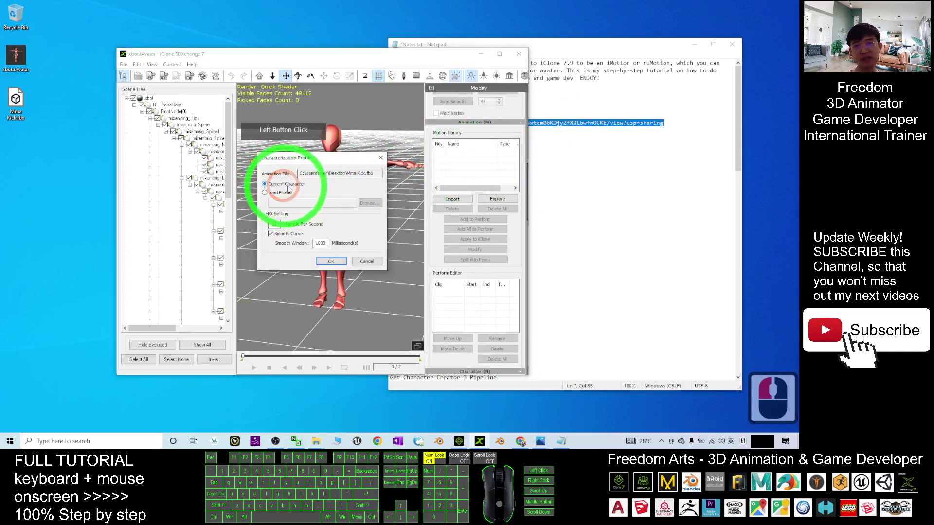
{"action": "left_click", "coordinate": [334, 266]}
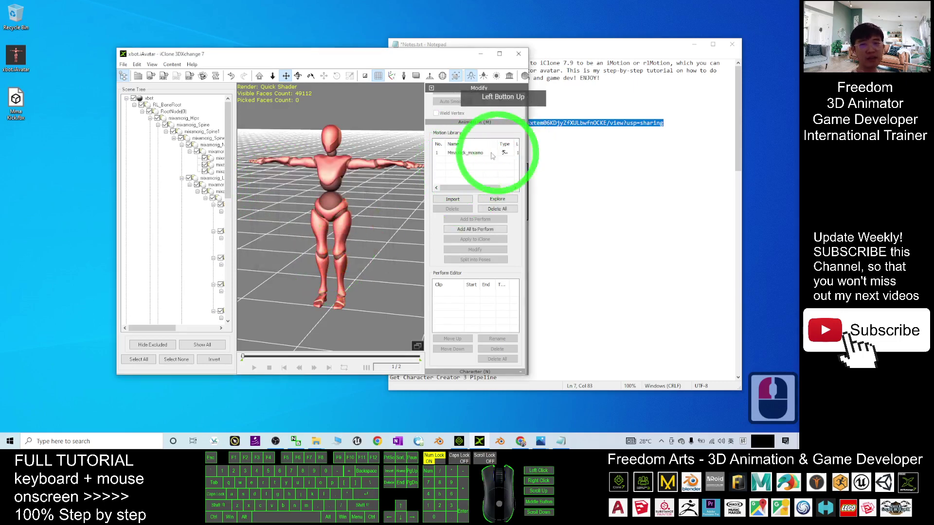
Add the Mma Kick clip to the Perform list and play it on X Bot.
{"action": "left_click", "coordinate": [484, 229]}
{"action": "left_click", "coordinate": [445, 295]}
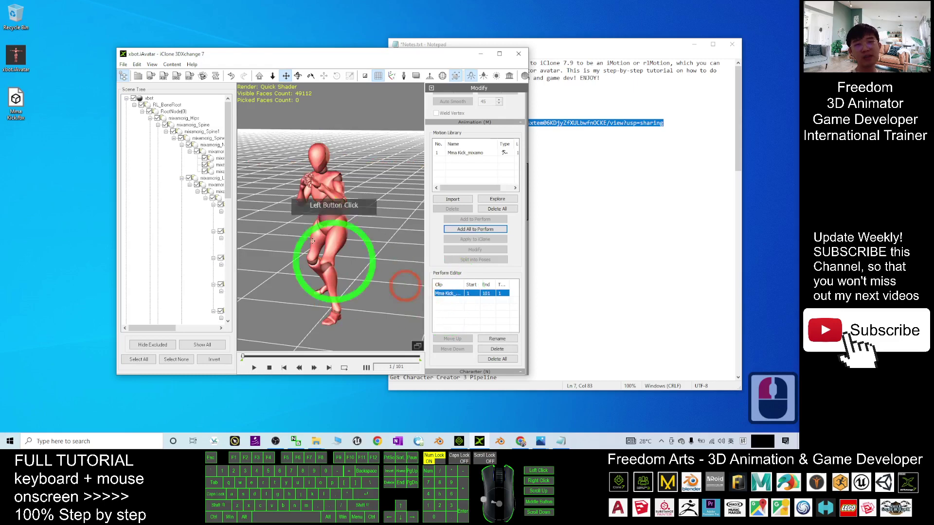
{"action": "left_click", "coordinate": [253, 368]}
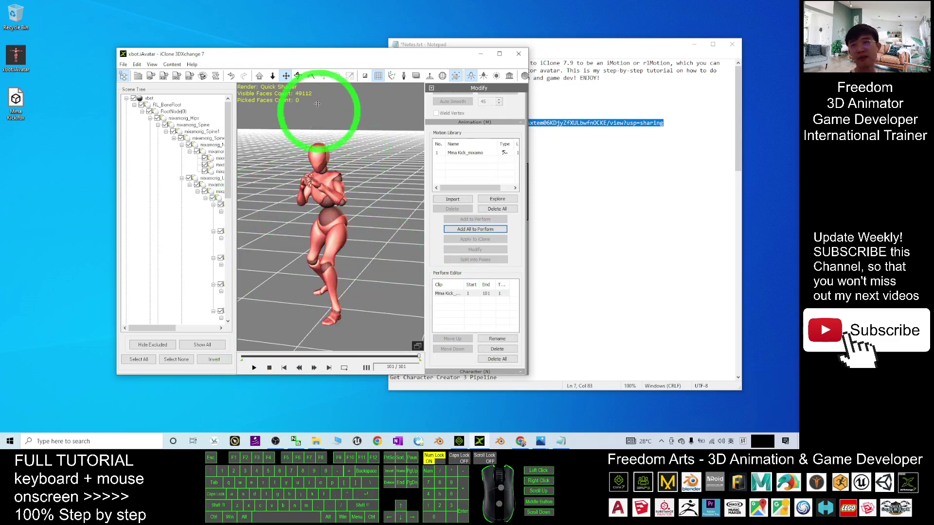
Export Mma Kick as an rlMotion to the Desktop, animation only, without geometry.
{"action": "left_click_drag", "start_coordinate": [323, 53], "coordinate": [403, 53]}
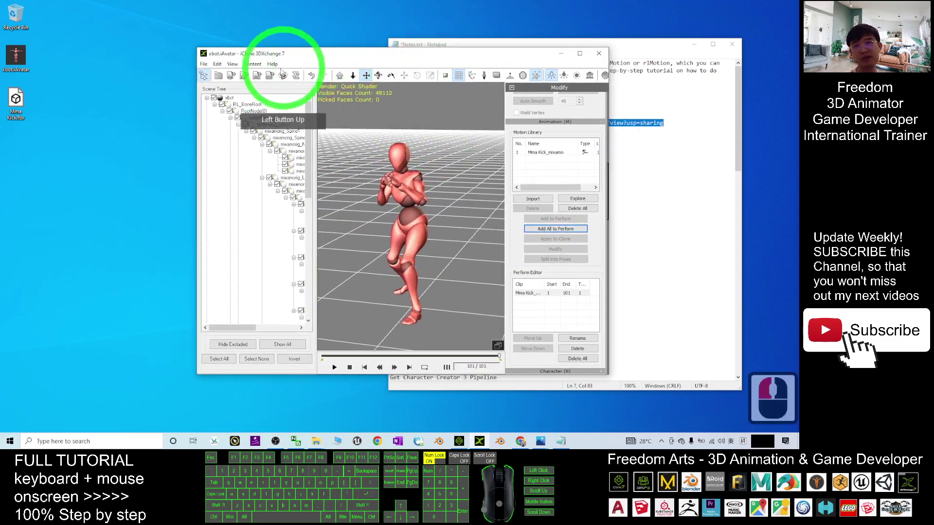
{"action": "left_click", "coordinate": [232, 77]}
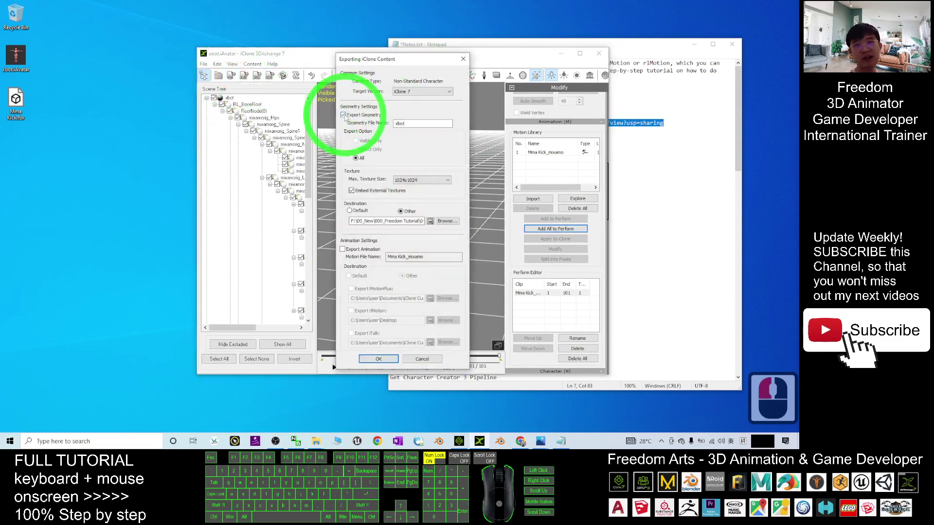
{"action": "left_click", "coordinate": [343, 115]}
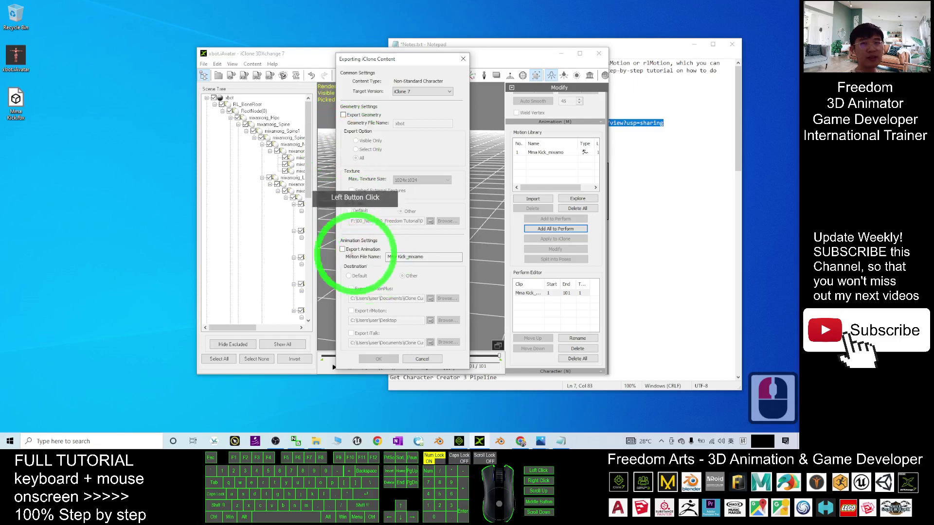
{"action": "left_click", "coordinate": [344, 250]}
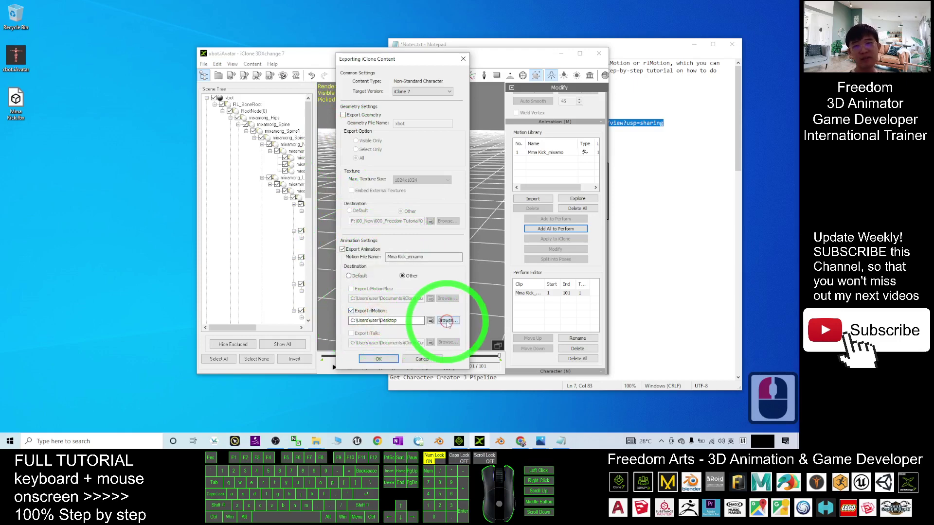
{"action": "left_click", "coordinate": [447, 320]}
{"action": "left_click", "coordinate": [363, 174]}
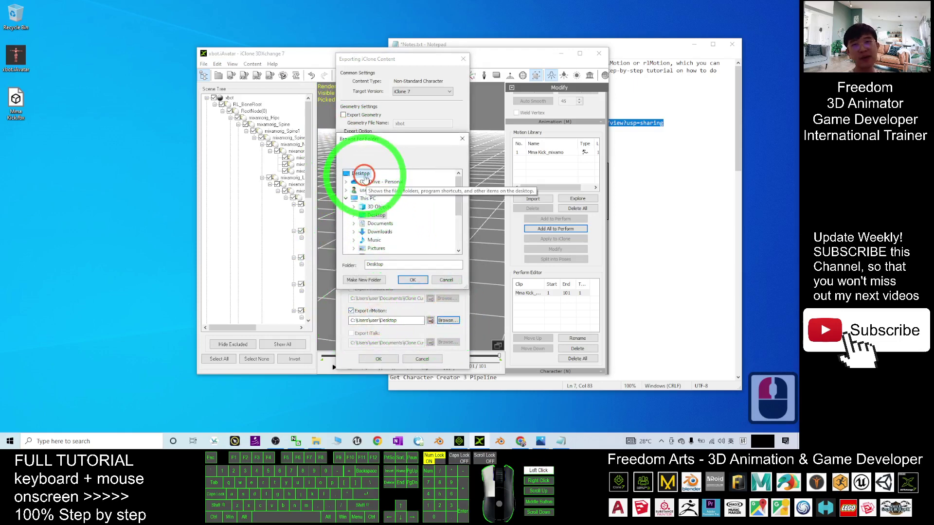
{"action": "left_click", "coordinate": [415, 281]}
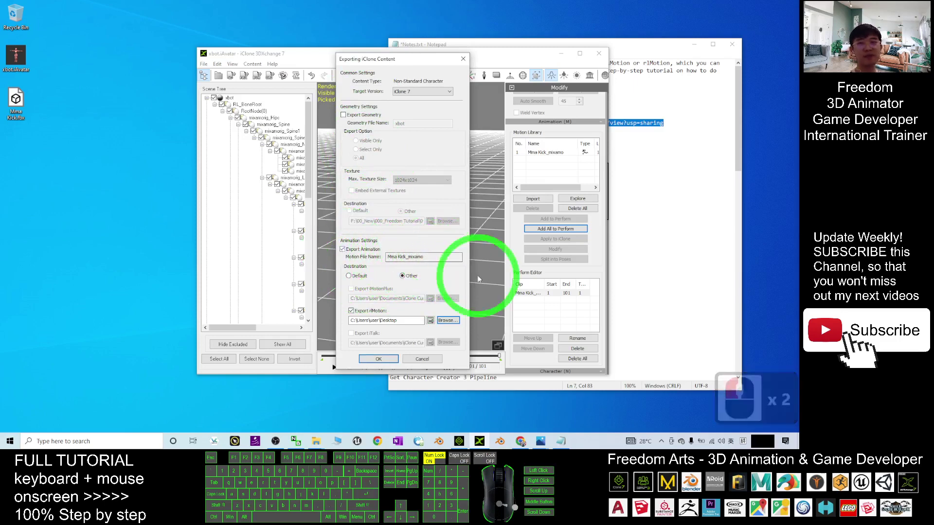
{"action": "left_click", "coordinate": [382, 360]}
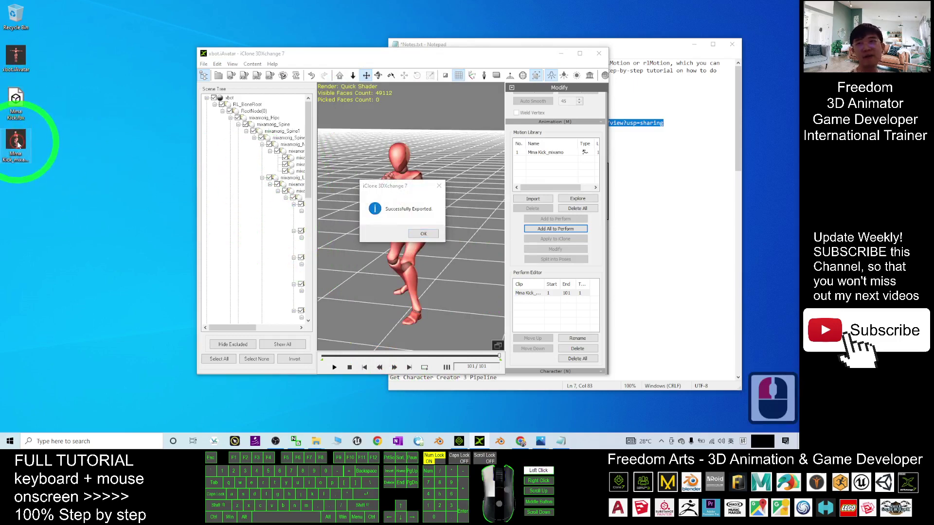
Dismiss the export success message and minimize 3DXchange.
{"action": "left_click", "coordinate": [17, 142]}
{"action": "left_click", "coordinate": [507, 298]}
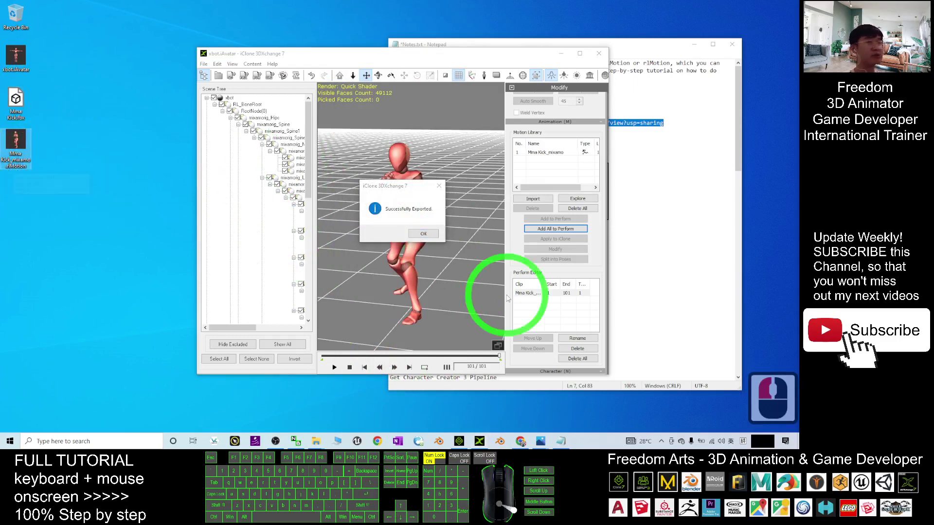
{"action": "left_click", "coordinate": [423, 233]}
{"action": "left_click", "coordinate": [15, 143]}
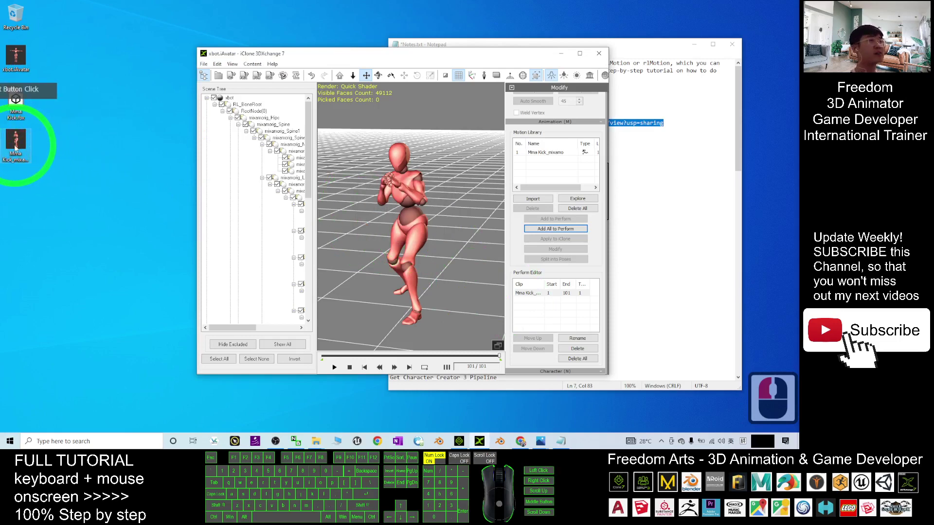
{"action": "left_click", "coordinate": [359, 285]}
{"action": "left_click", "coordinate": [443, 185]}
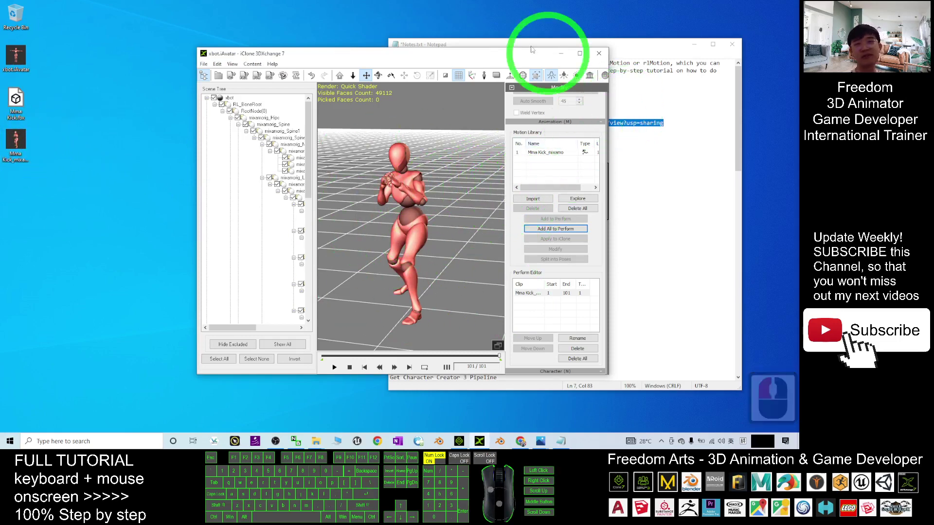
{"action": "left_click", "coordinate": [561, 55]}
Drag Christian from Avatar > 00_CC Character into the iClone 7 viewport.
{"action": "left_click", "coordinate": [459, 441]}
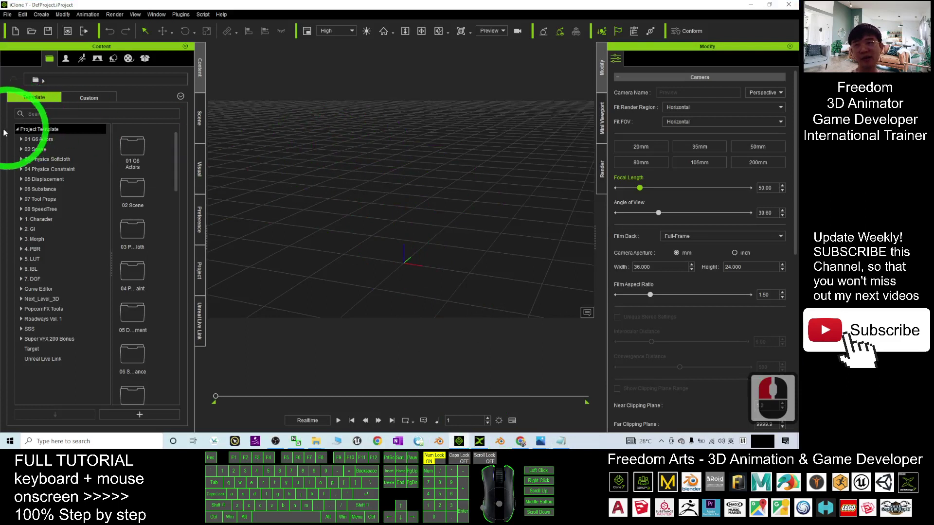
{"action": "left_click", "coordinate": [66, 59]}
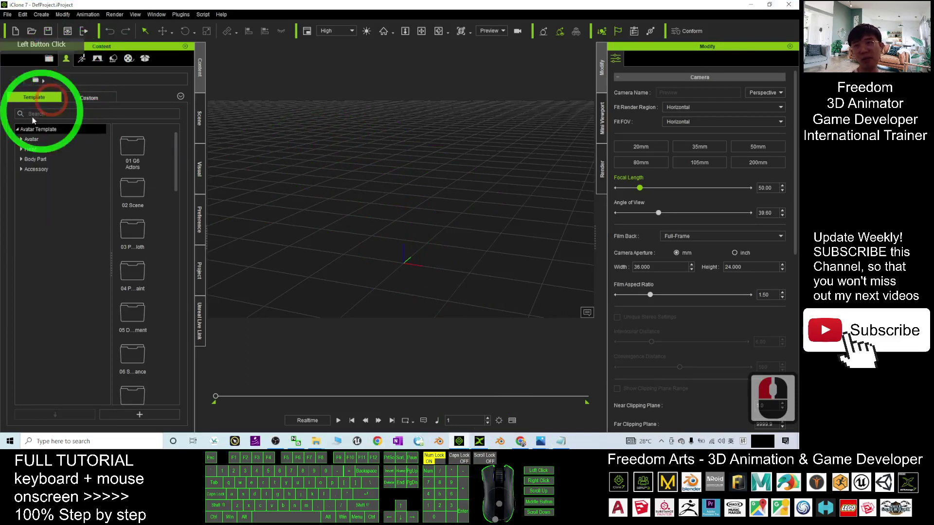
{"action": "double_click", "coordinate": [33, 139]}
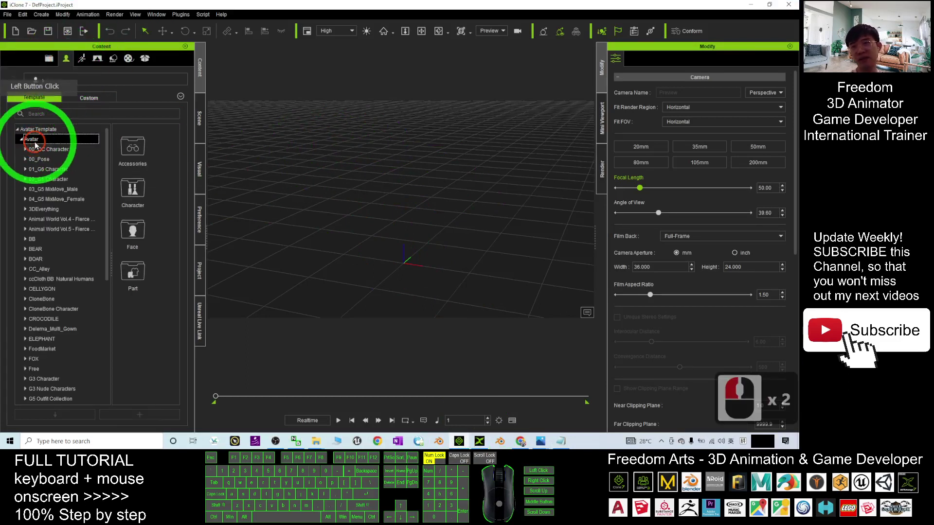
{"action": "left_click", "coordinate": [48, 150]}
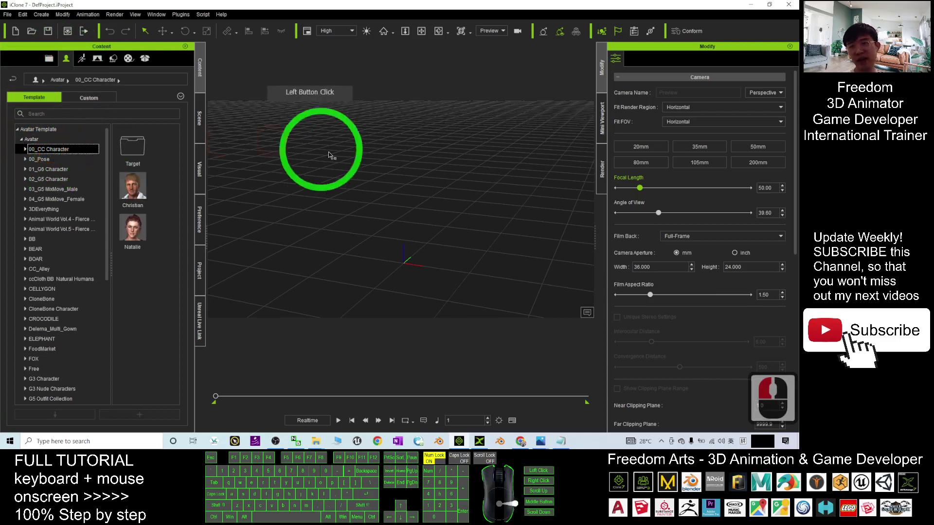
{"action": "mouse_move", "coordinate": [137, 188]}
{"action": "left_mouse_down"}
{"action": "mouse_move", "coordinate": [267, 201]}
{"action": "mouse_move", "coordinate": [75, 178]}
{"action": "mouse_move", "coordinate": [136, 187]}
{"action": "mouse_move", "coordinate": [131, 180]}
{"action": "mouse_move", "coordinate": [141, 193]}
{"action": "left_mouse_up"}
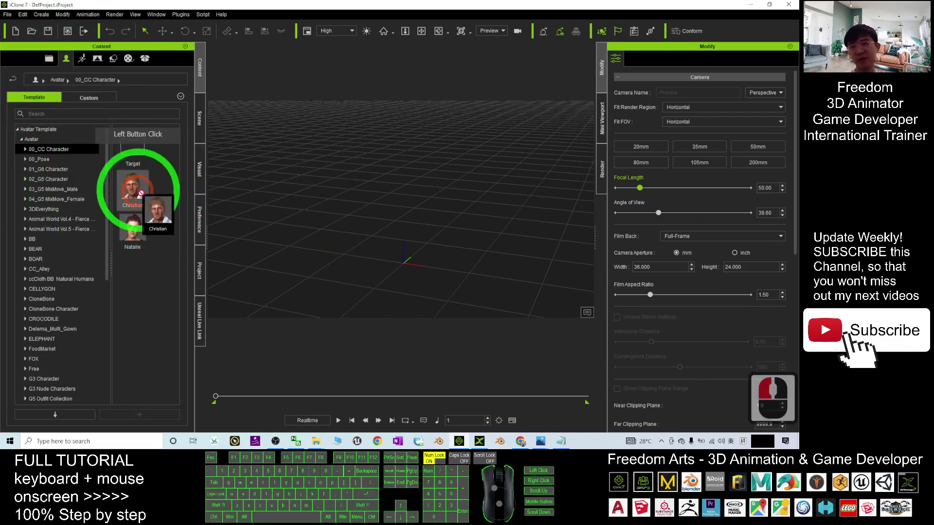
{"action": "key", "text": "Escape"}
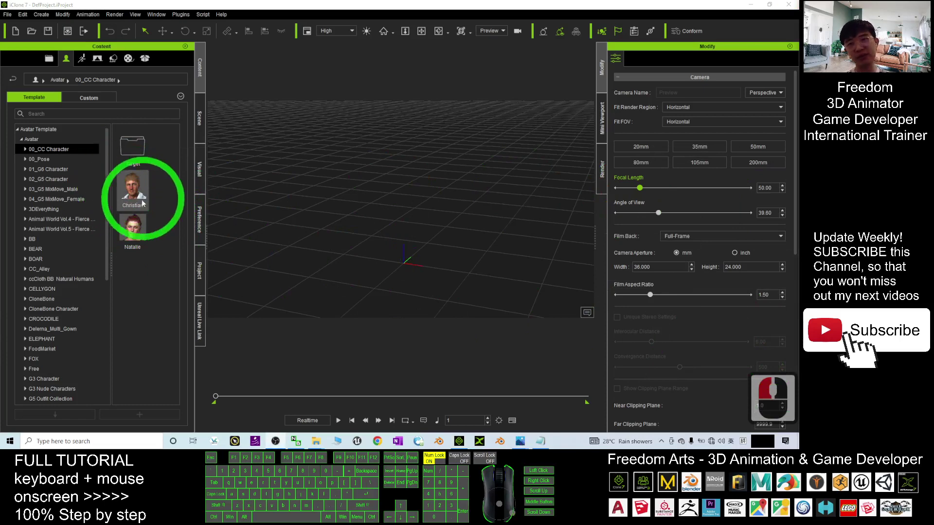
{"action": "left_click_drag", "start_coordinate": [134, 193], "coordinate": [406, 257]}
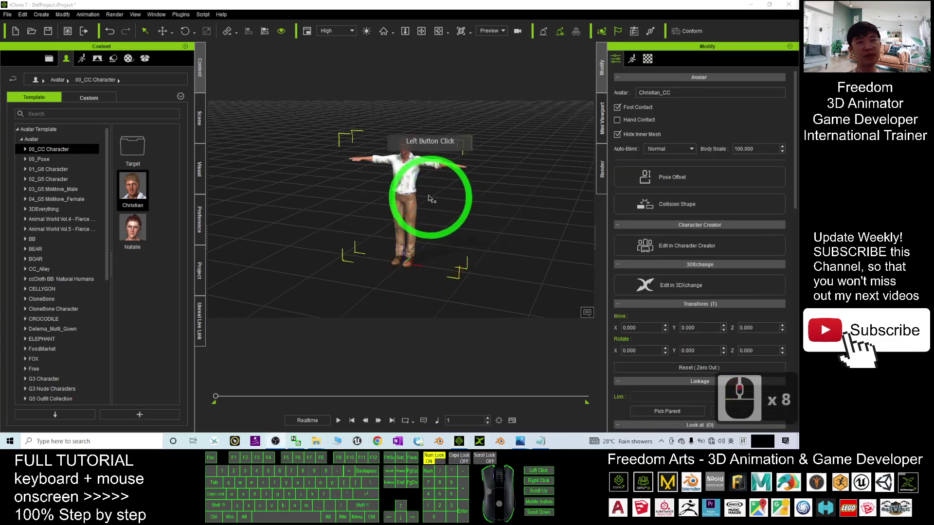
Apply the exported Mma Kick_mixamo rlMotion file from the desktop to Christian.
{"action": "left_click", "coordinate": [414, 170]}
{"action": "scroll", "coordinate": [417, 163], "scroll_direction": "up", "scroll_amount": 5}
{"action": "left_click_drag", "start_coordinate": [460, 213], "coordinate": [370, 121]}
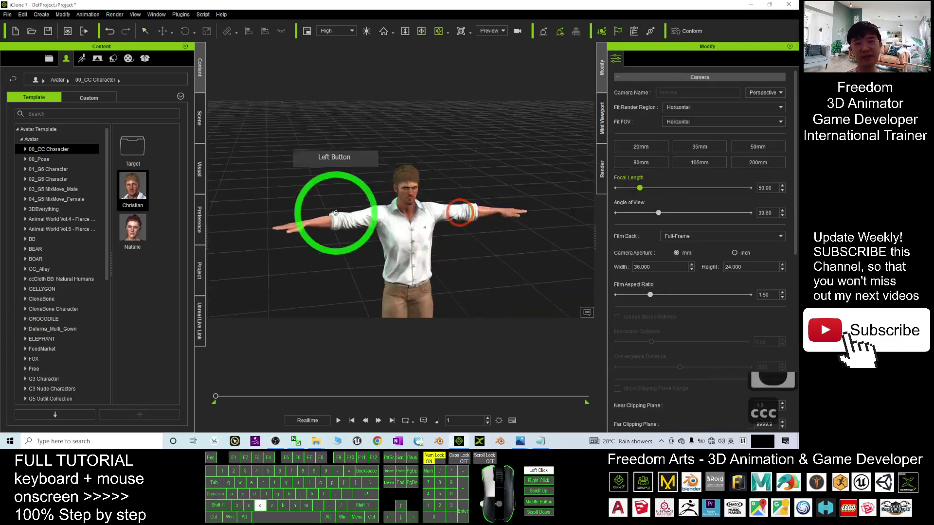
{"action": "left_click_drag", "start_coordinate": [417, 4], "coordinate": [429, 38]}
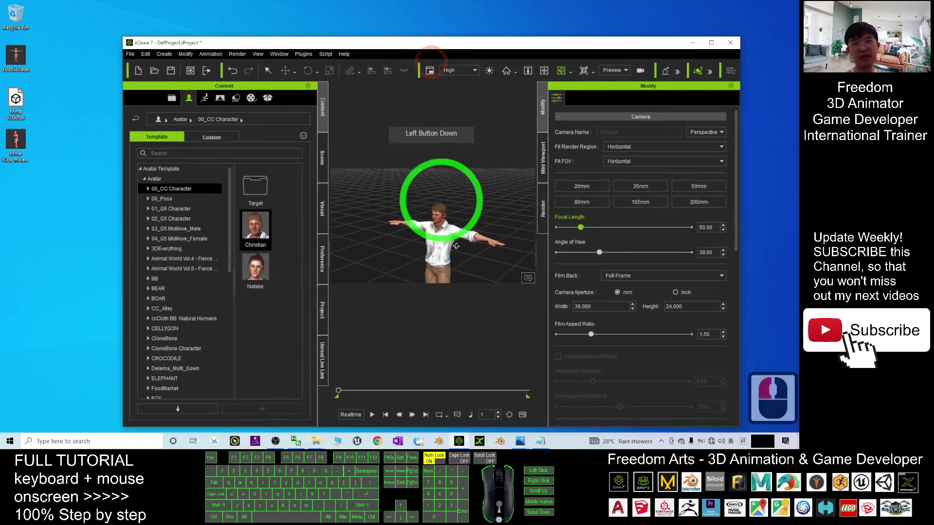
{"action": "left_click", "coordinate": [13, 152]}
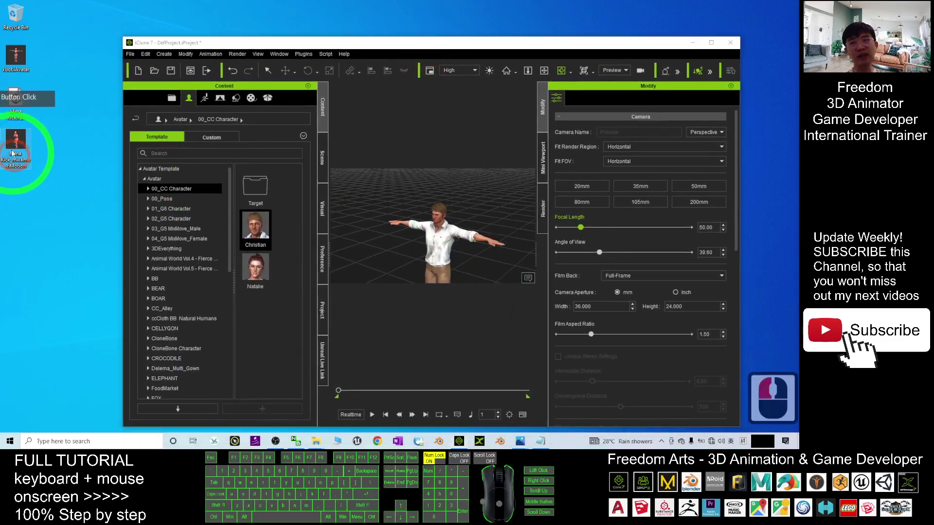
{"action": "left_click_drag", "start_coordinate": [20, 142], "coordinate": [442, 240]}
Maximize iClone, play back Christian's kick animation, then stop at frame 1.
{"action": "double_click", "coordinate": [713, 42]}
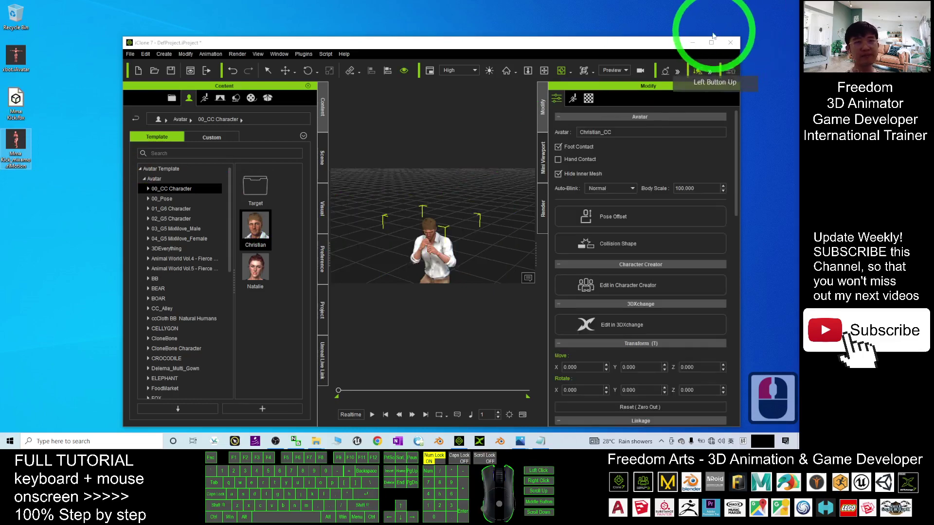
{"action": "scroll", "coordinate": [464, 202], "scroll_direction": "up", "scroll_amount": 4}
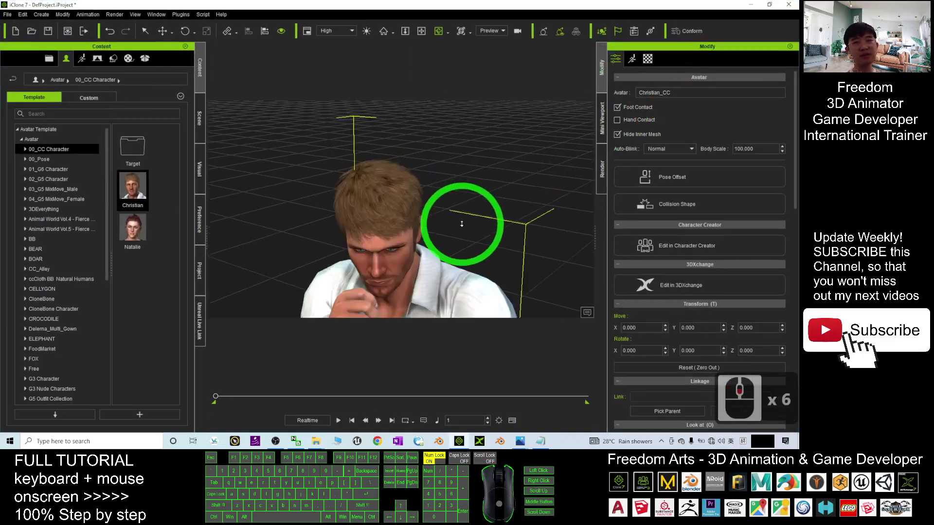
{"action": "scroll", "coordinate": [459, 219], "scroll_direction": "down", "scroll_amount": 1}
{"action": "left_click_drag", "start_coordinate": [455, 236], "coordinate": [375, 219]}
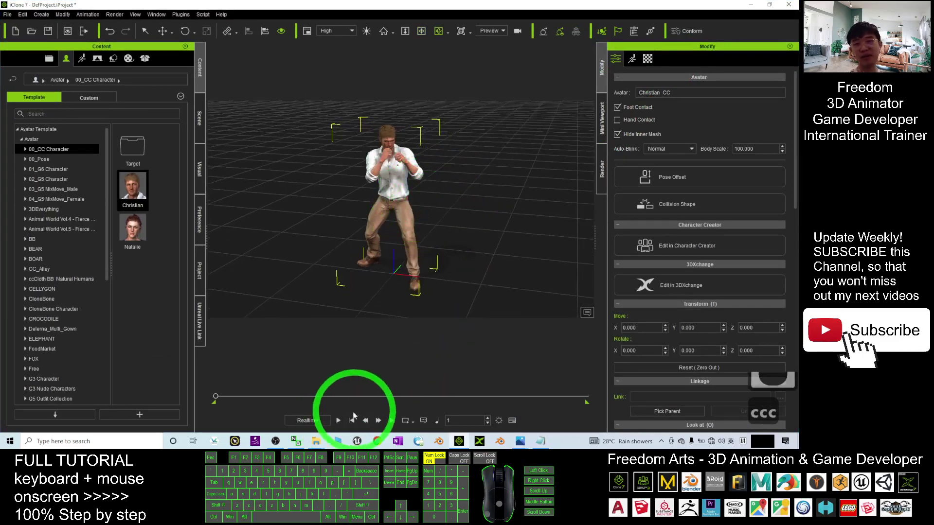
{"action": "left_click", "coordinate": [339, 421]}
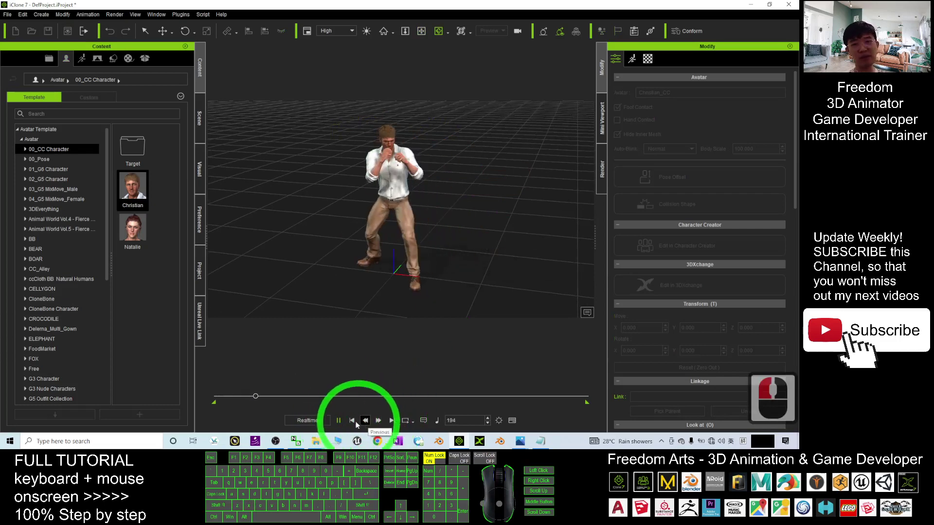
{"action": "left_click", "coordinate": [351, 421]}
Reapply the Mma Kick motion file to the character and maximize iClone again.
{"action": "left_click_drag", "start_coordinate": [308, 6], "coordinate": [449, 30]}
{"action": "left_click_drag", "start_coordinate": [17, 146], "coordinate": [699, 19]}
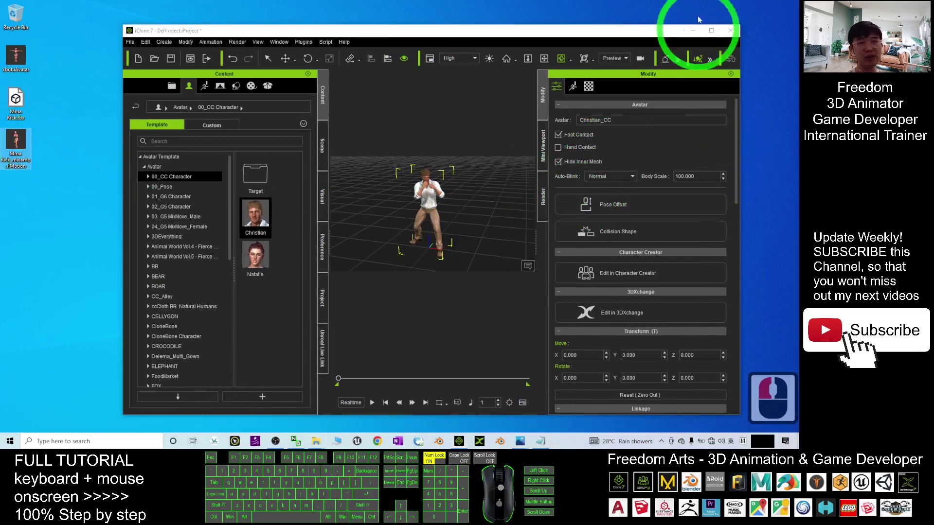
{"action": "left_click", "coordinate": [712, 30]}
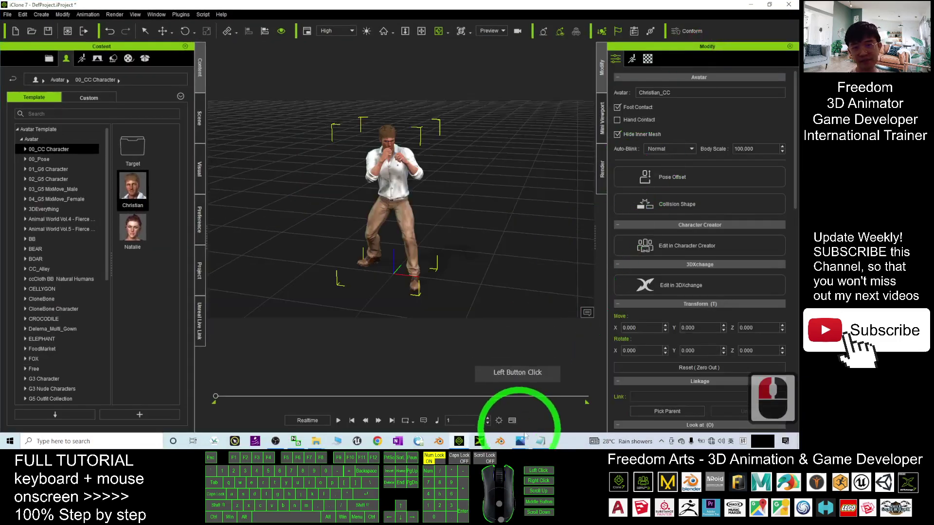
{"action": "left_click", "coordinate": [520, 441]}
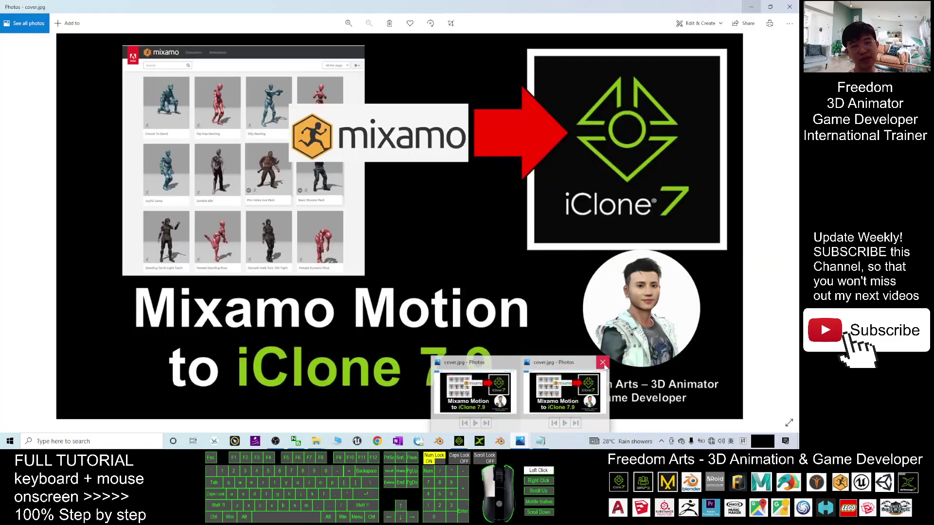
Close the duplicate cover.jpg window and bring the remaining cover.jpg image to the front.
{"action": "left_click", "coordinate": [603, 363]}
{"action": "left_click", "coordinate": [442, 375]}
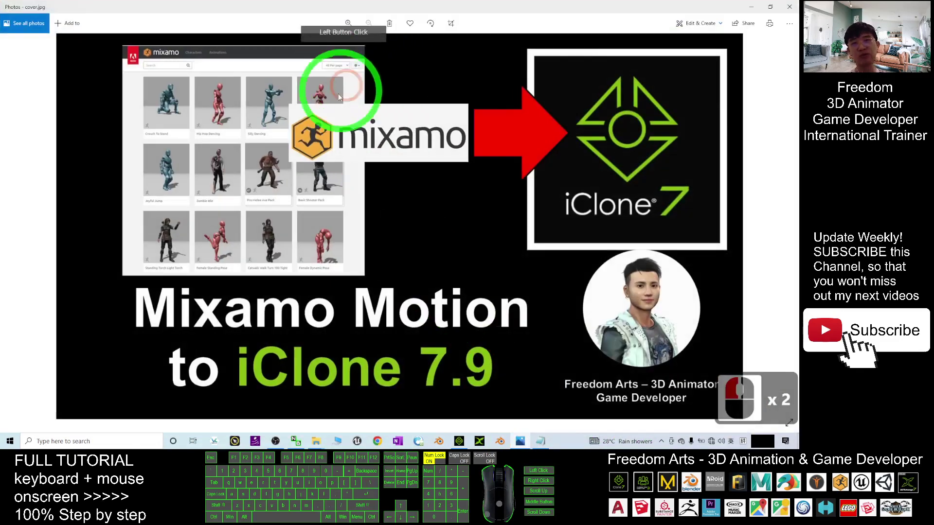